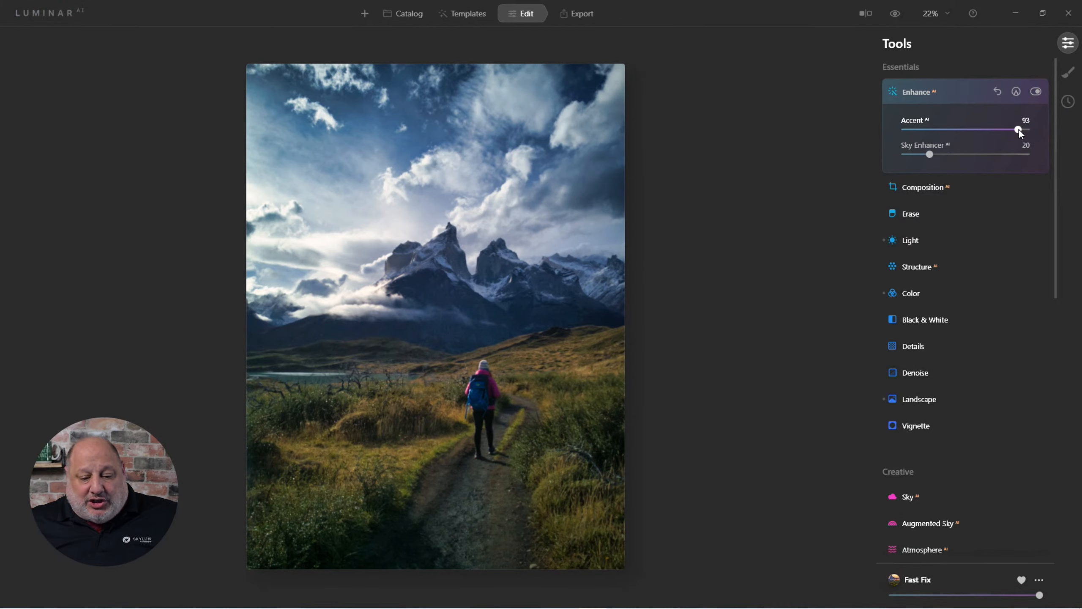
Set the Enhance Accent to 92 and compare the edited photo with the original
left_click_drag(1019, 130, 1017, 130)
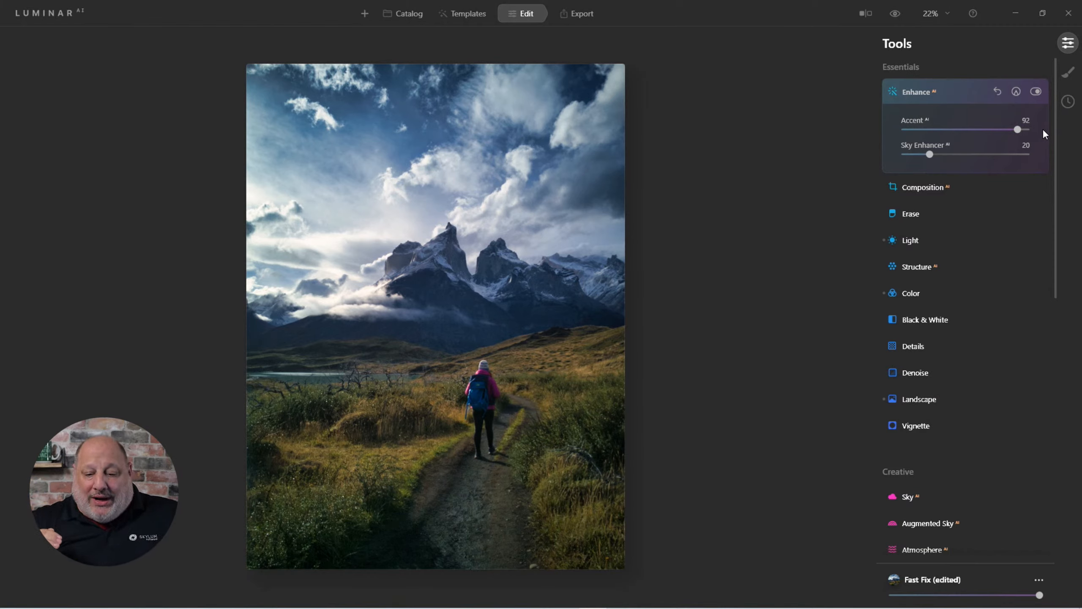
left_click(893, 21)
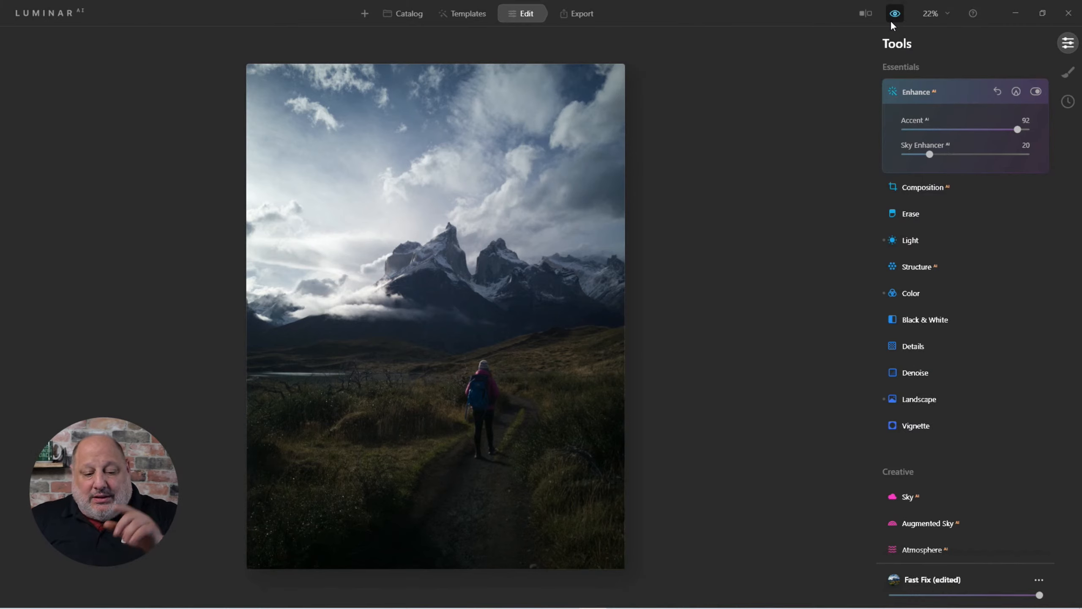
left_click(892, 21)
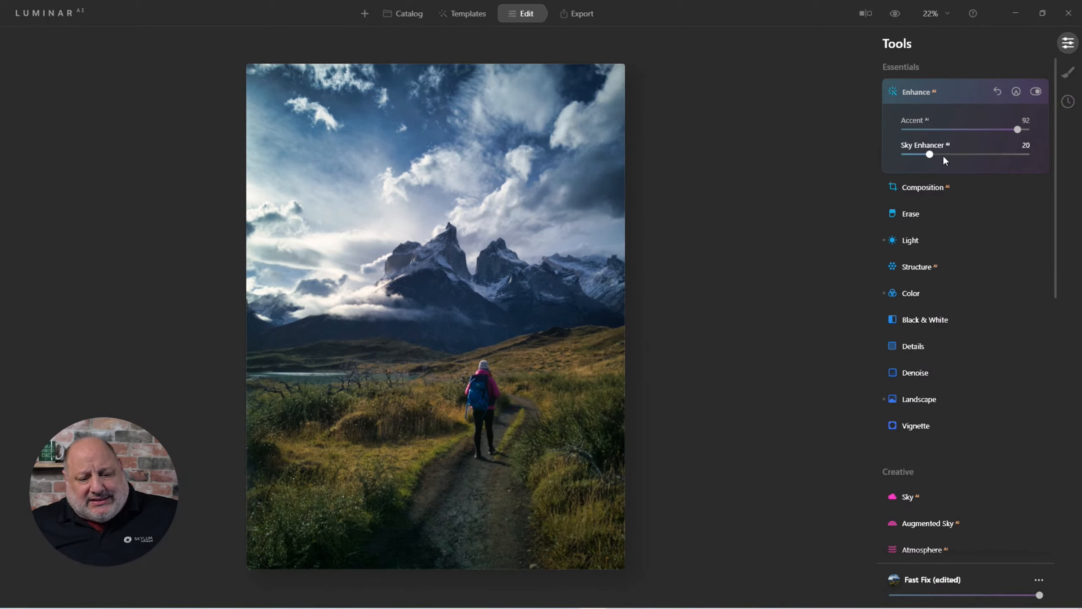
mouse_move(943, 156)
left_mouse_down()
mouse_move(1042, 167)
mouse_move(861, 164)
mouse_move(982, 173)
mouse_move(934, 172)
left_mouse_up()
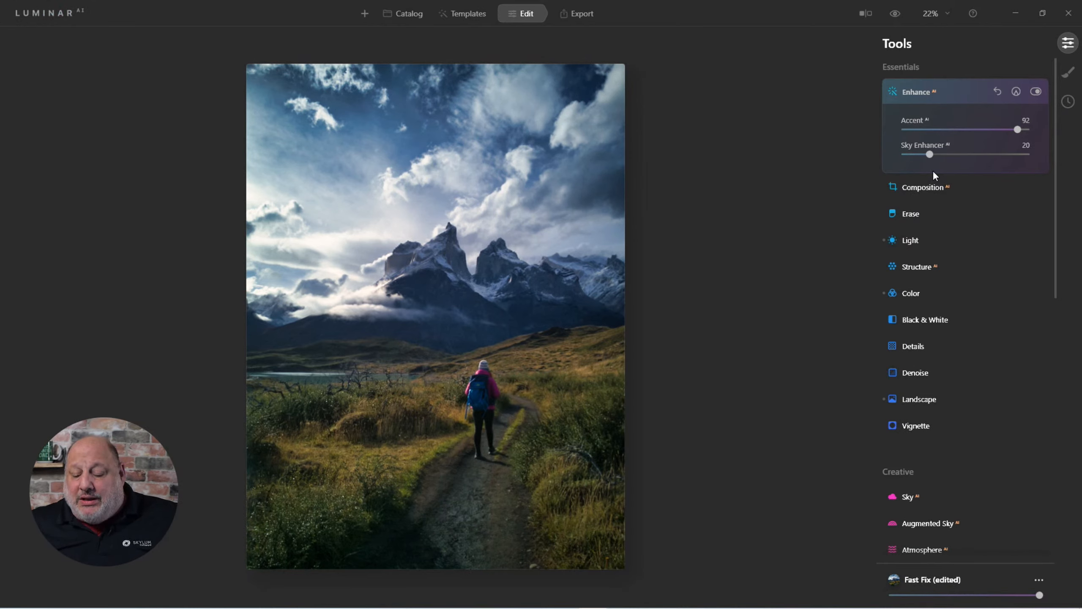
Open the Light tool and expand its Blacks & Whites and Curves sections
left_click(911, 241)
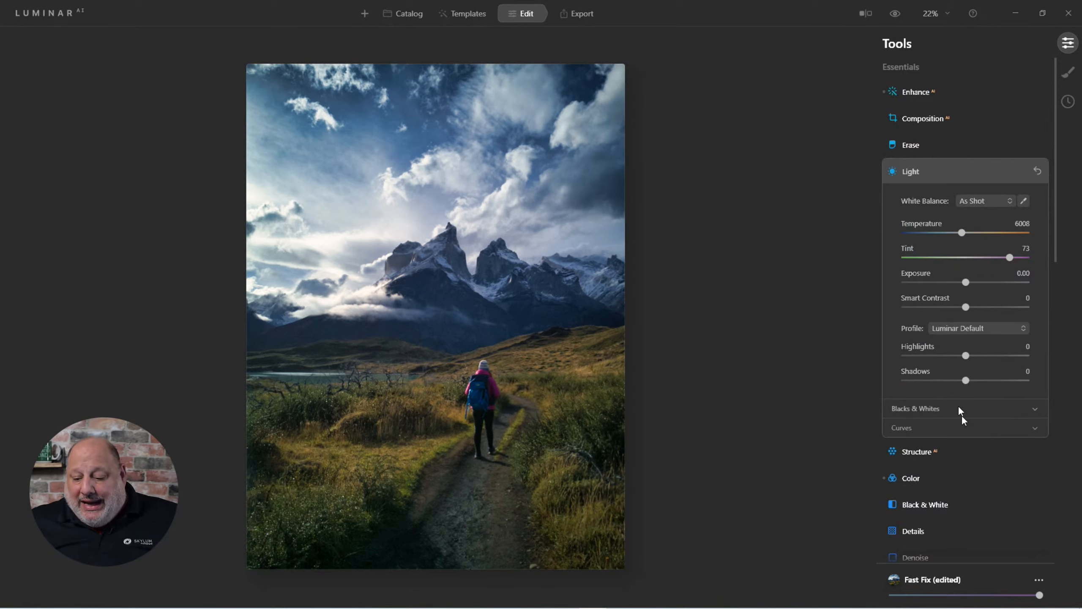
left_click(920, 407)
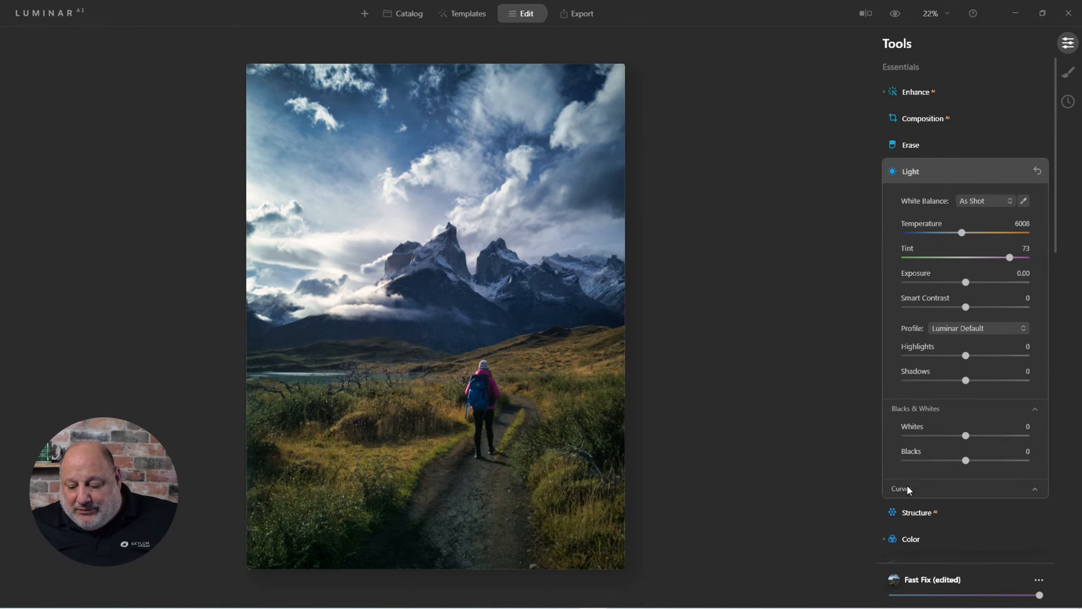
left_click(906, 486)
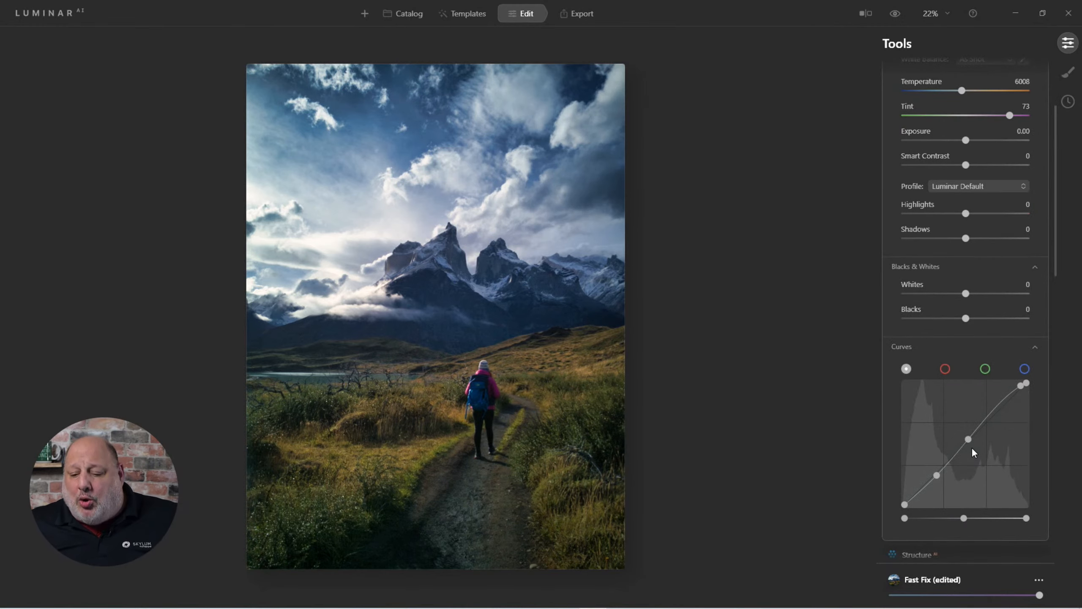
scroll(972, 447, "up", 2)
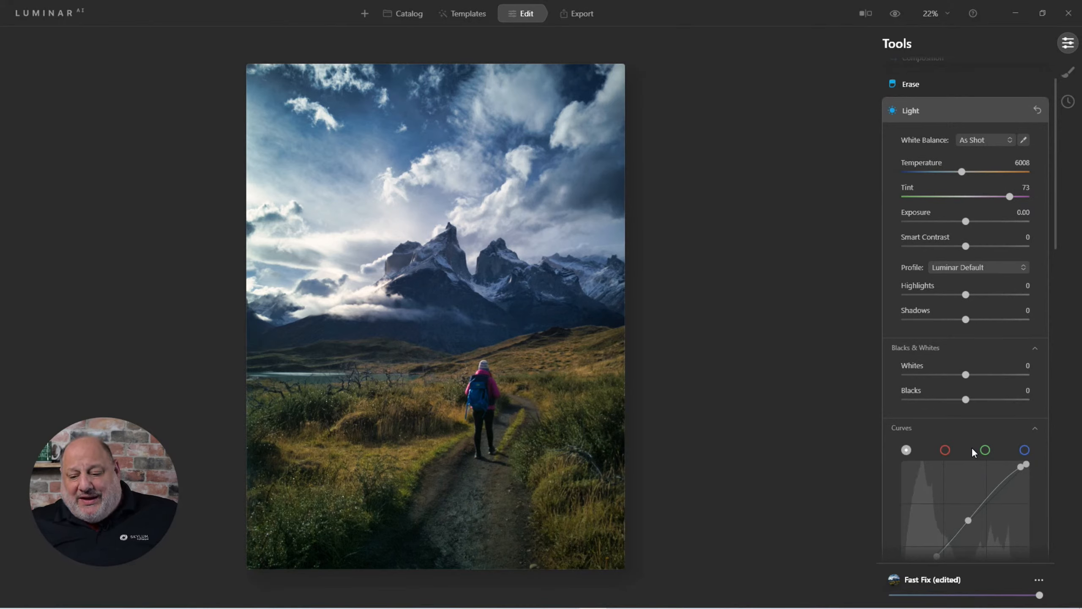
Set the camera profile to Luminar Default
left_click(960, 267)
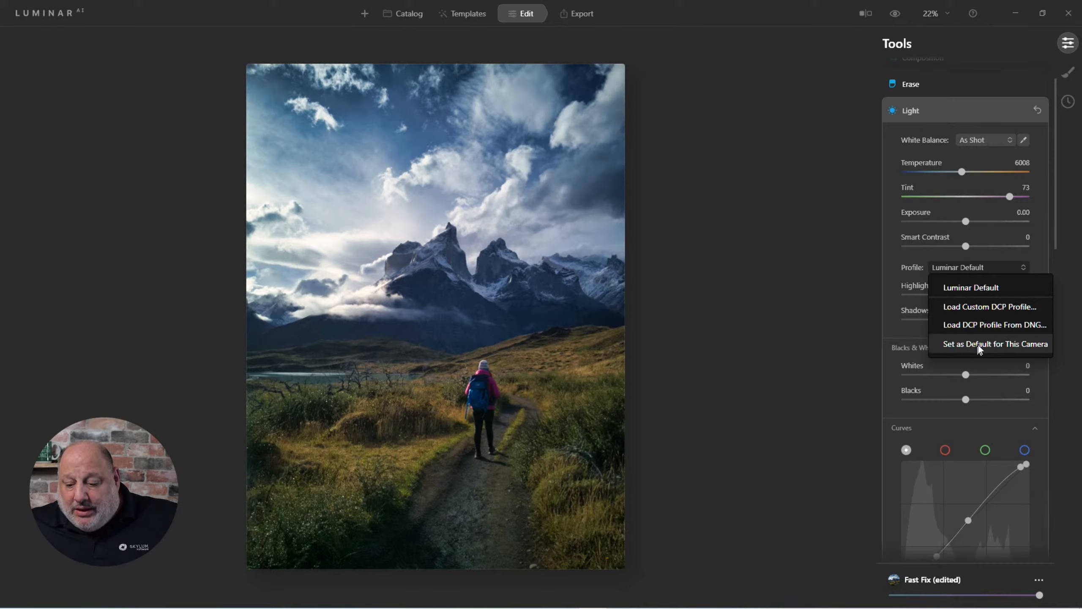
left_click(976, 289)
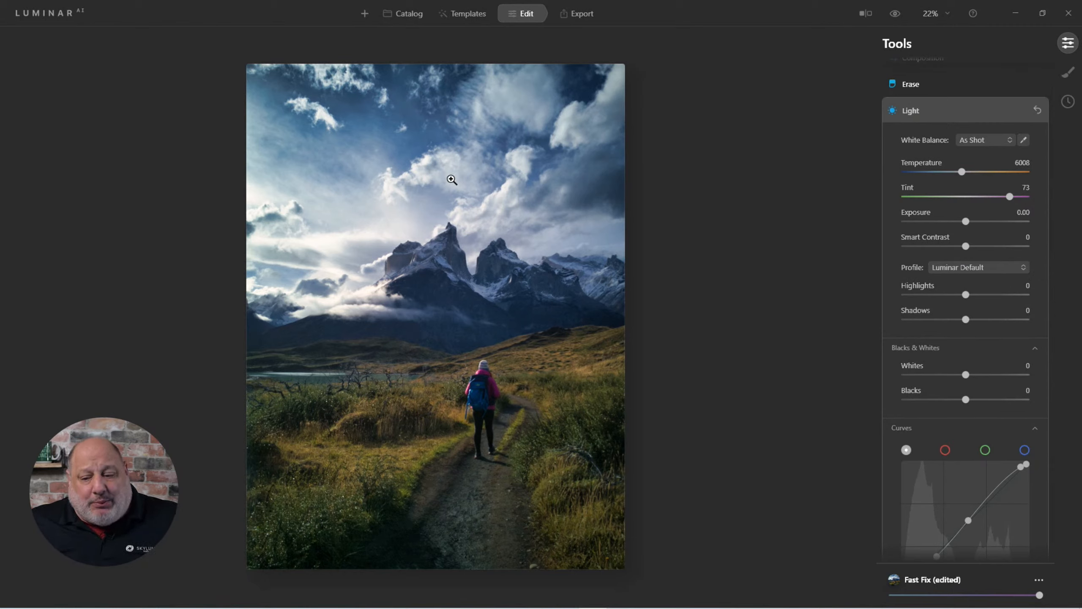
Cycle through the Daylight, Cloudy, Shade and Flash white balance presets and return to As Shot
left_click(970, 139)
left_click(977, 175)
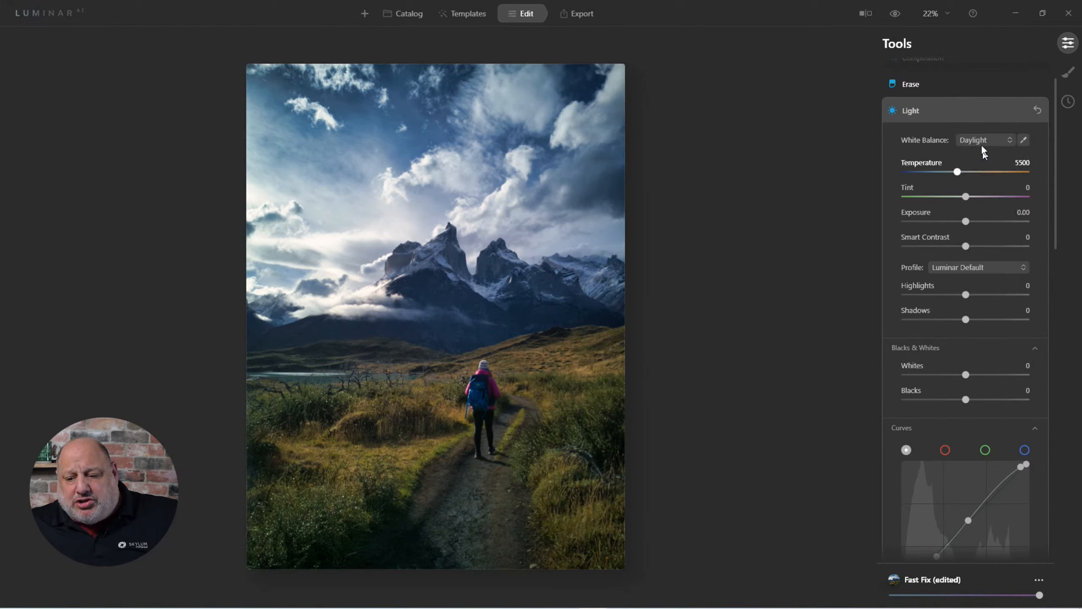
left_click(980, 141)
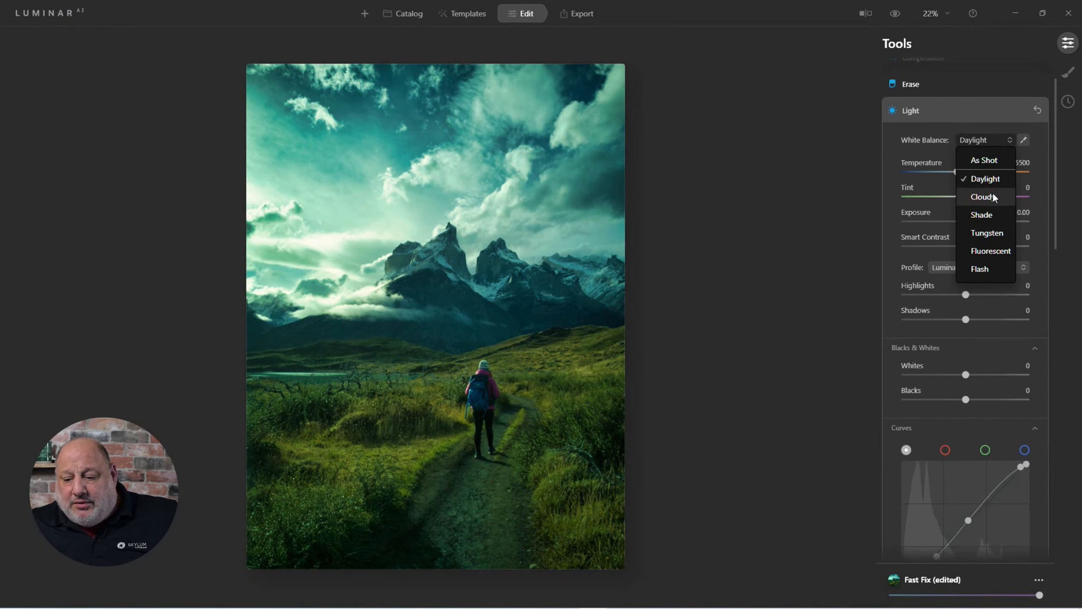
left_click(992, 196)
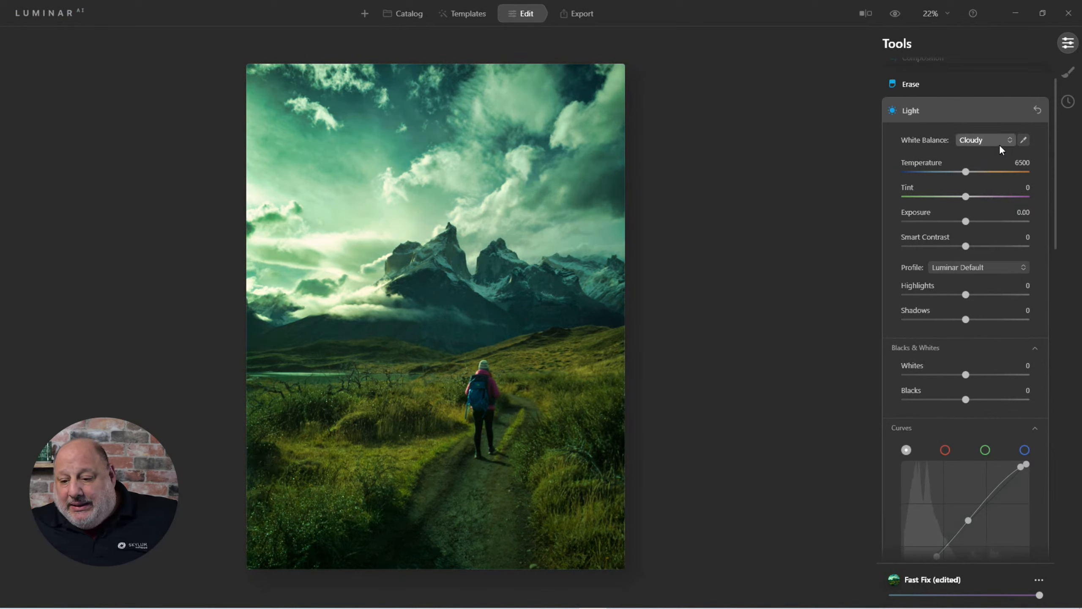
left_click(984, 141)
left_click(981, 215)
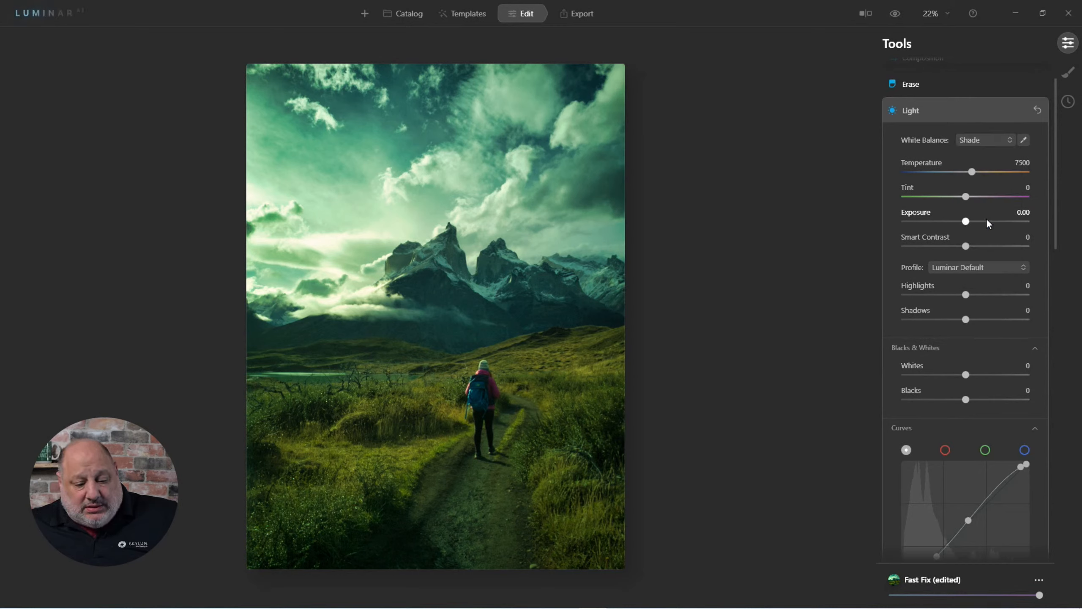
left_click(975, 141)
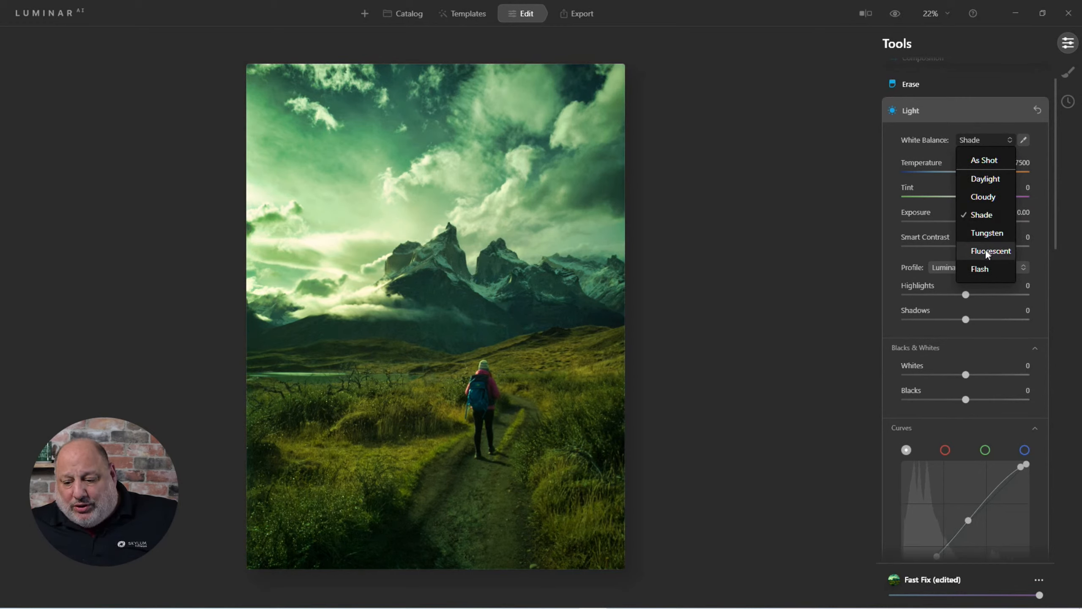
left_click(979, 268)
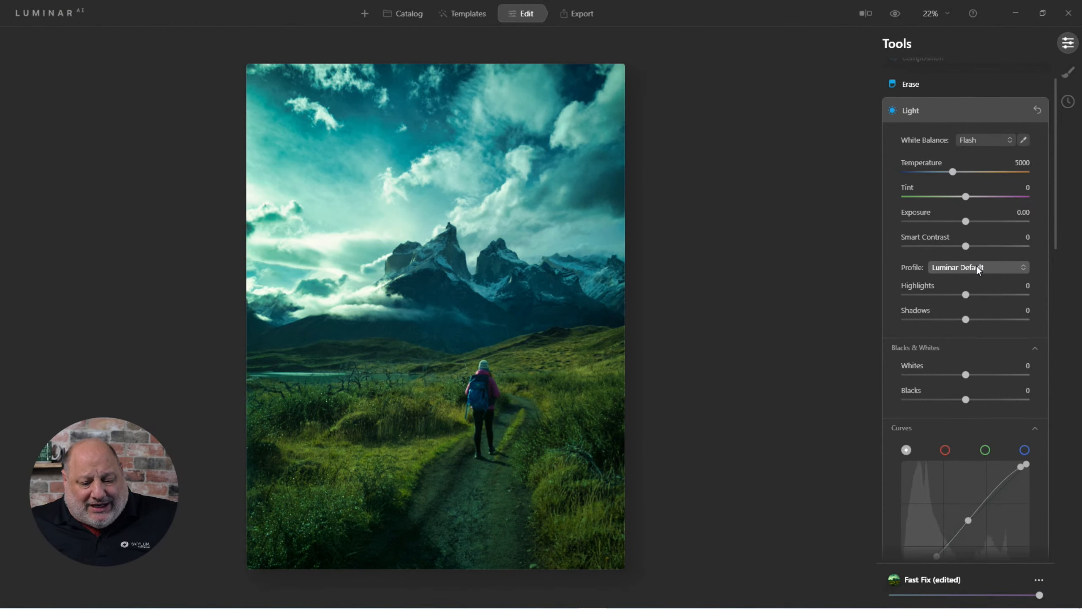
left_click(972, 137)
left_click(984, 160)
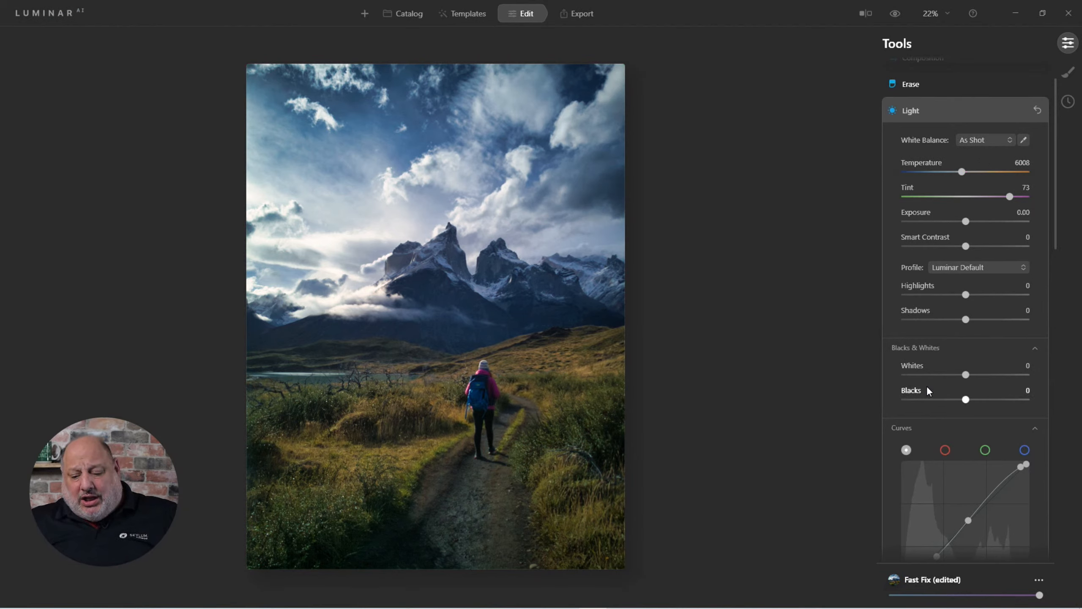
Set Shadows to 19, Whites to 13 and Blacks to -4 in the Light tool
left_click_drag(962, 399, 972, 376)
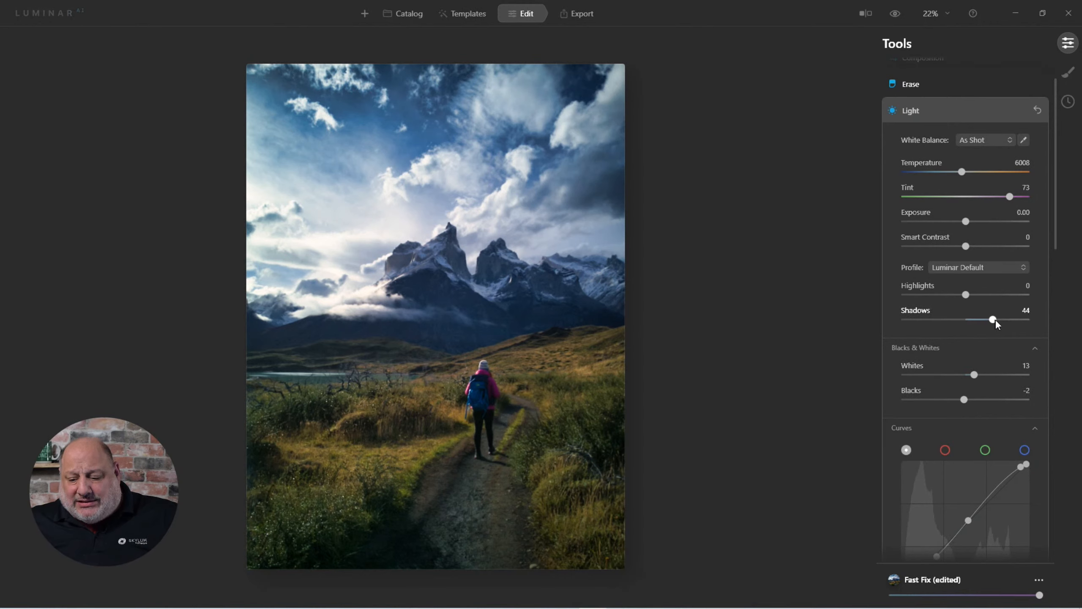
left_click_drag(989, 322, 983, 324)
left_click_drag(958, 400, 963, 398)
left_click_drag(984, 323, 975, 321)
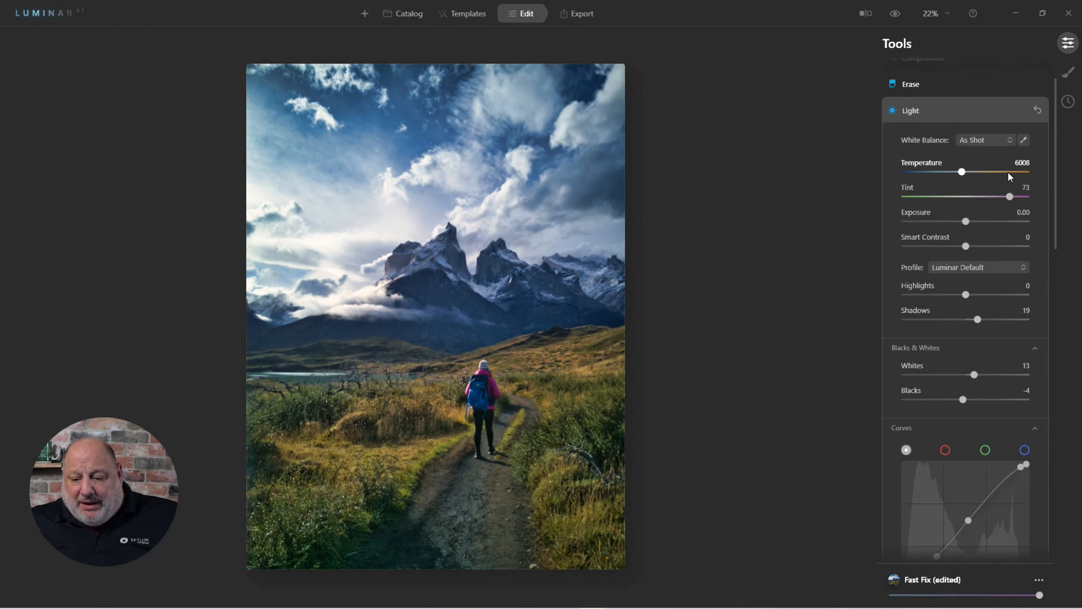
Collapse the Light tool and open the Supercontrast tool among the Professional tools
left_click(964, 265)
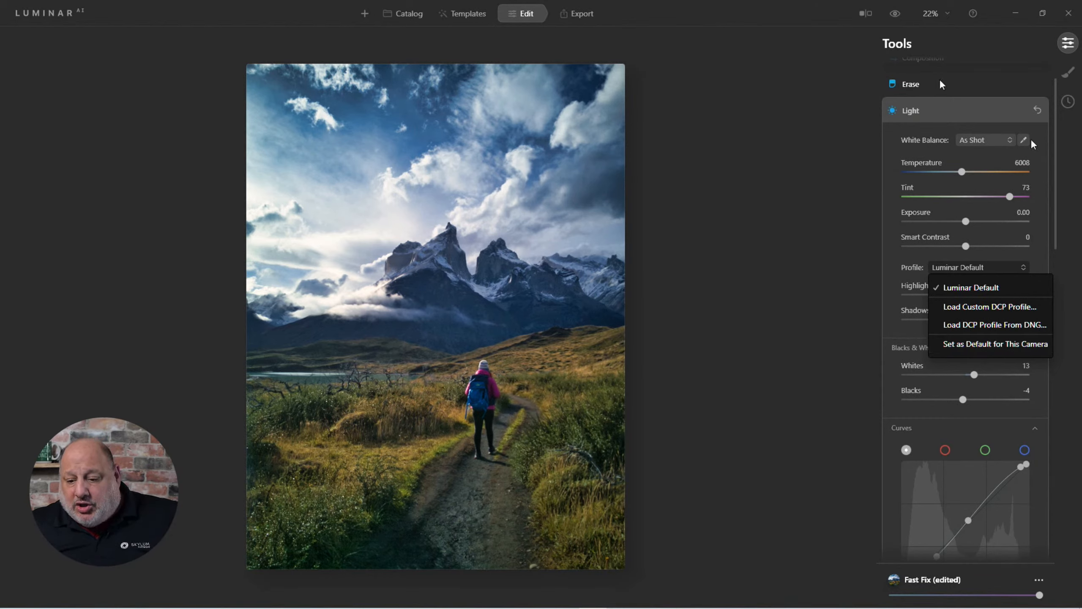
left_click(919, 110)
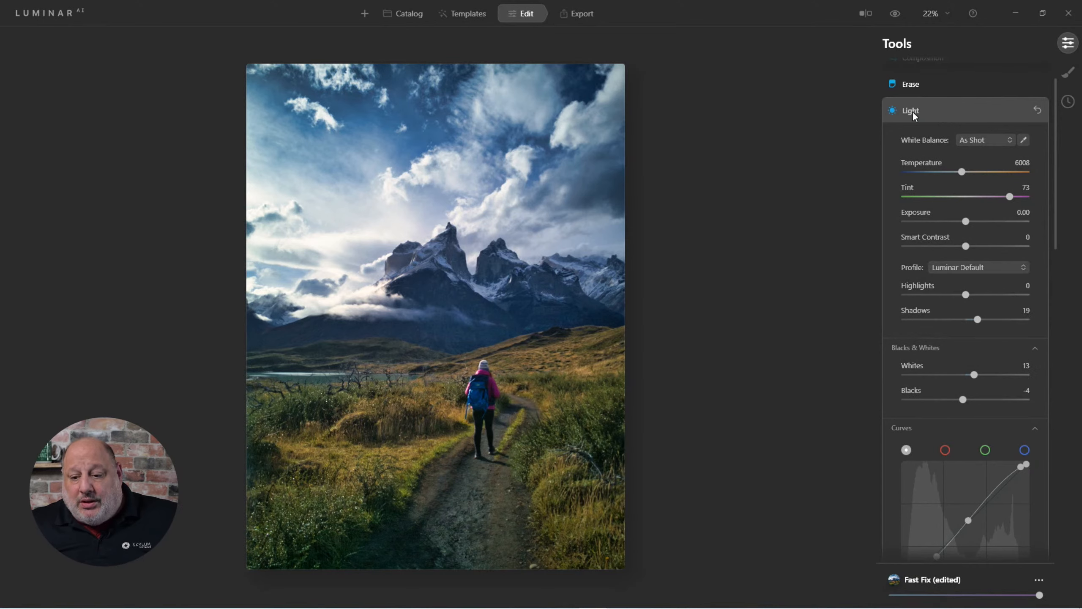
left_click(912, 111)
scroll(948, 281, "down", 1)
scroll(948, 285, "down", 10)
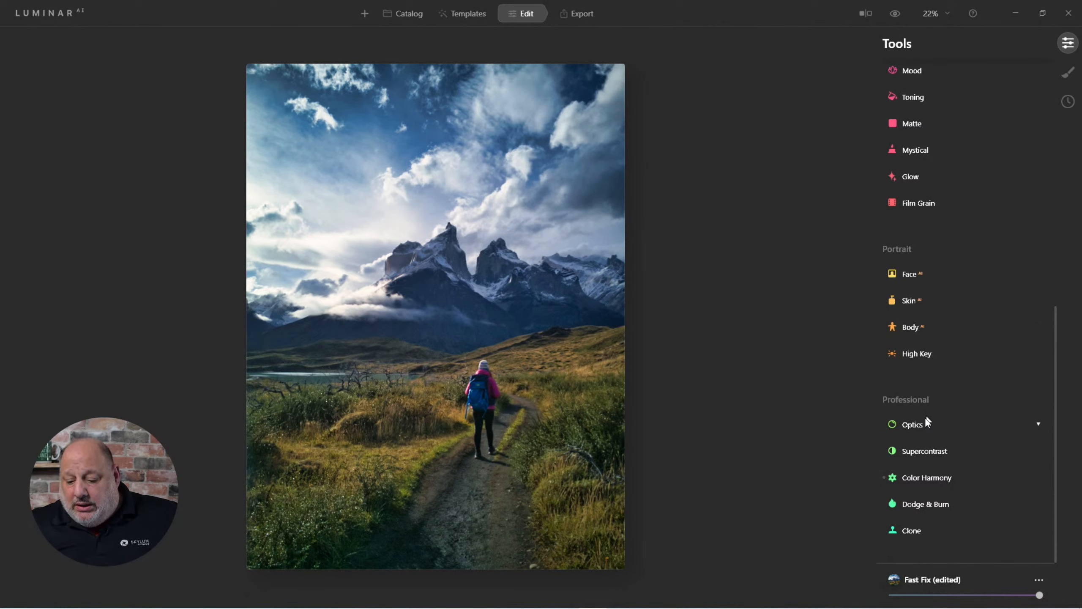
left_click(925, 452)
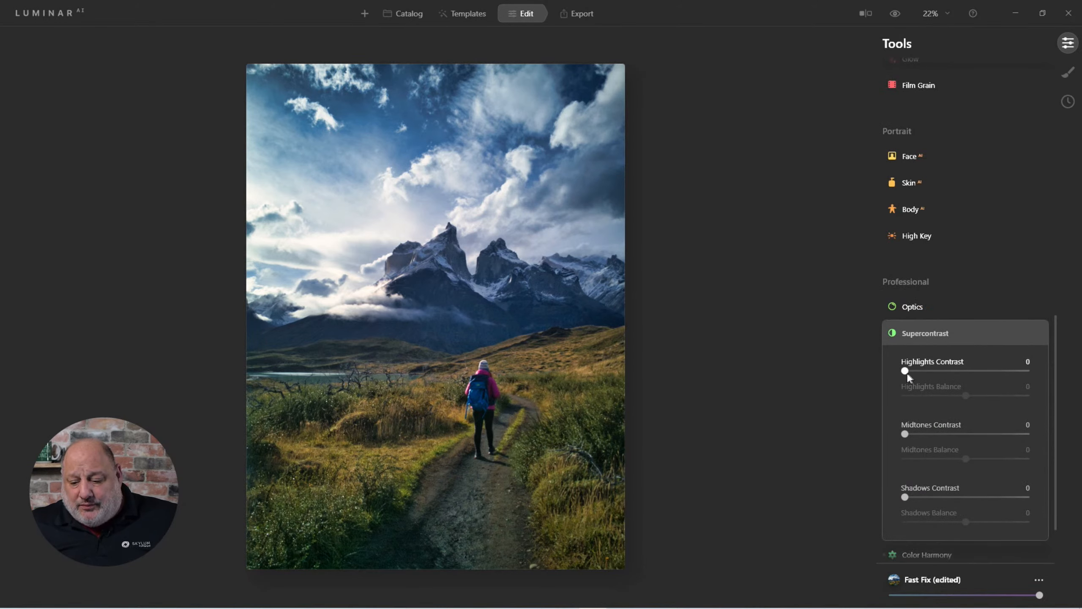
Set Supercontrast Highlights Contrast to 46, Midtones Contrast to 21 and Shadows Contrast to 39
left_click_drag(906, 371, 975, 401)
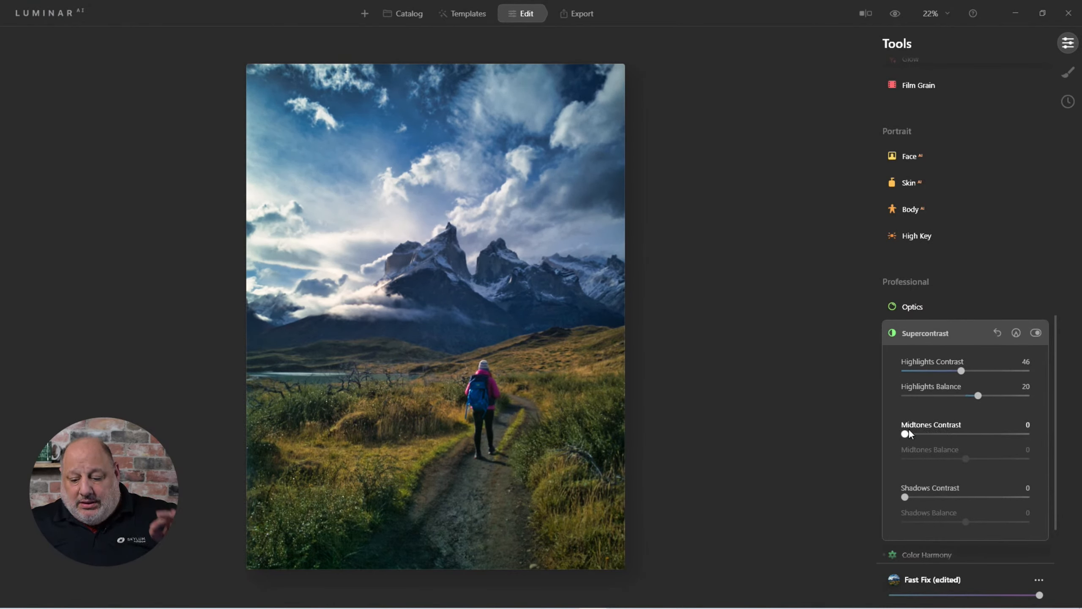
left_click_drag(907, 433, 981, 469)
left_click_drag(908, 495, 928, 530)
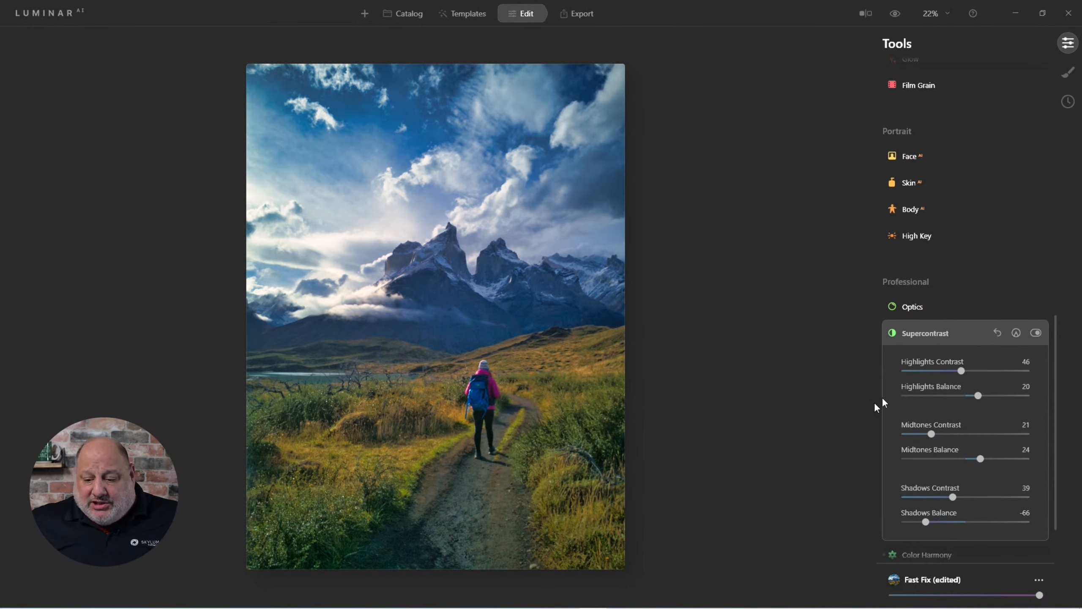
Collapse Supercontrast and compare the edited photo with the original
left_click(924, 332)
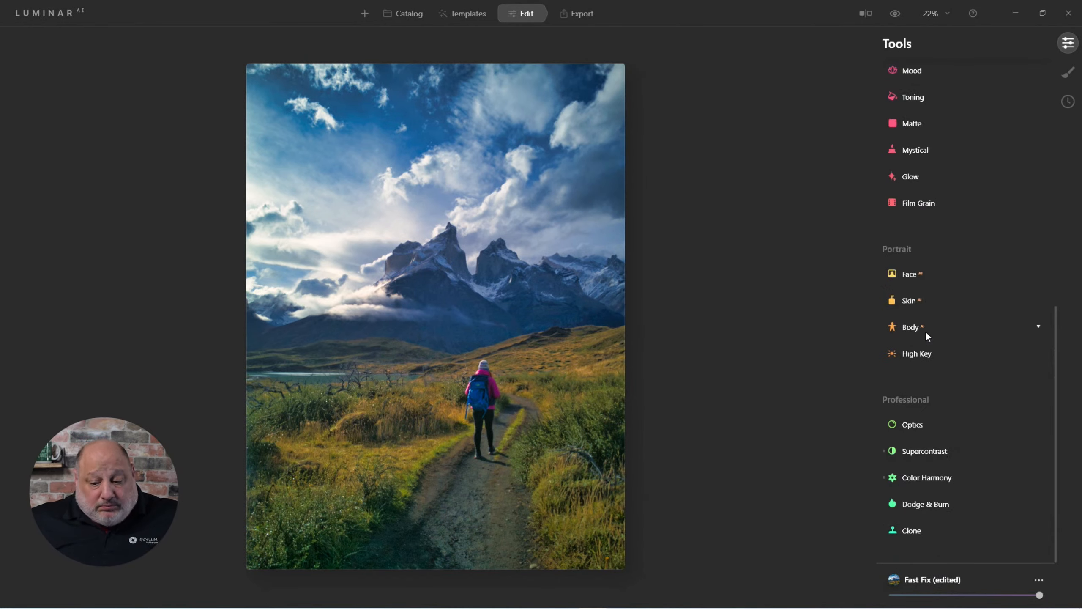
left_click(896, 13)
left_click(896, 13)
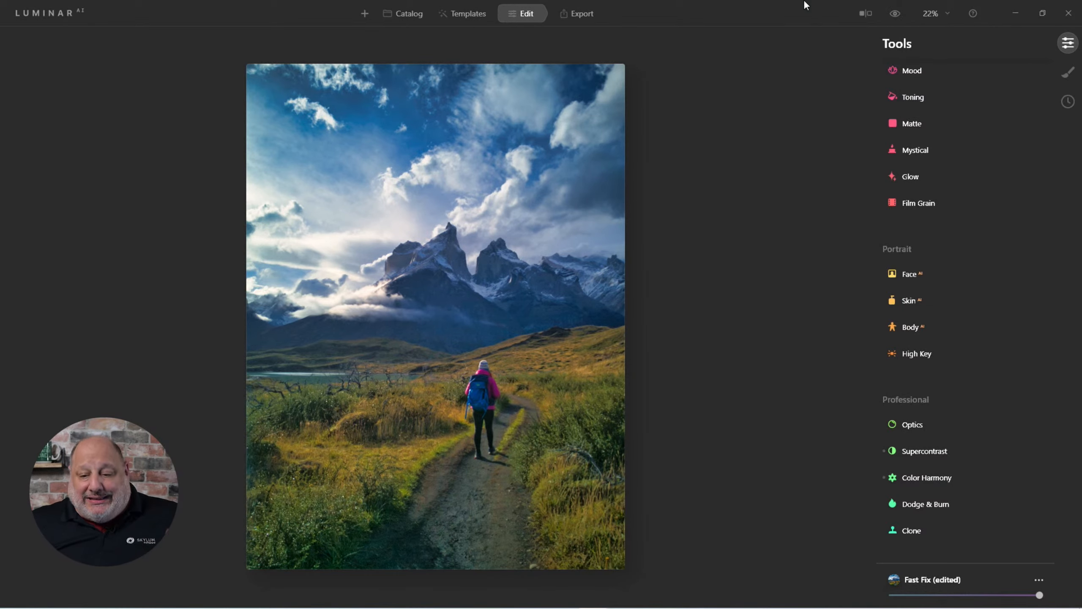
left_click(896, 19)
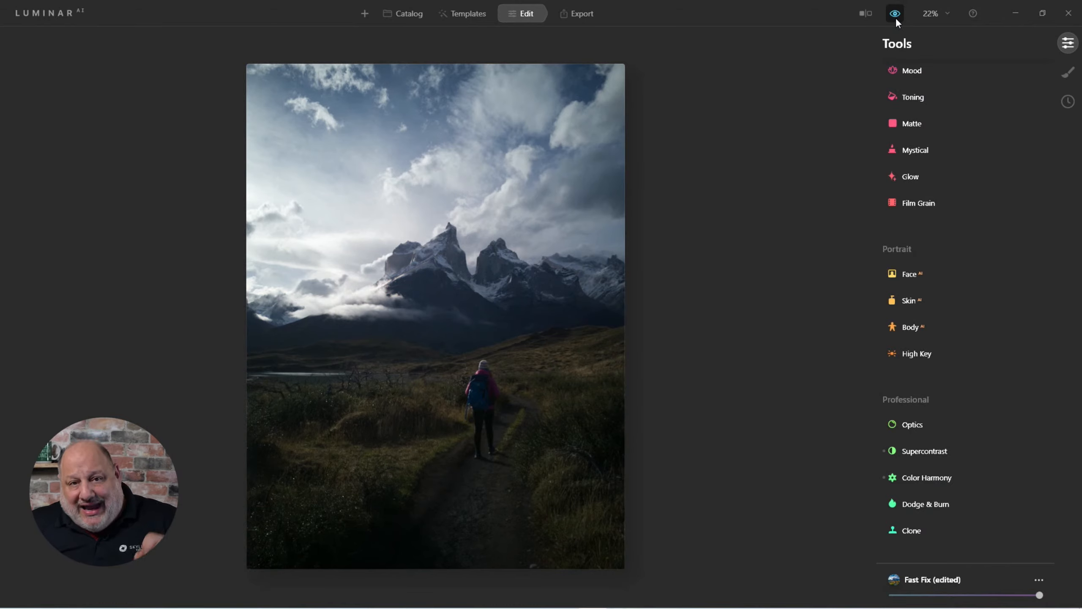
left_click(897, 19)
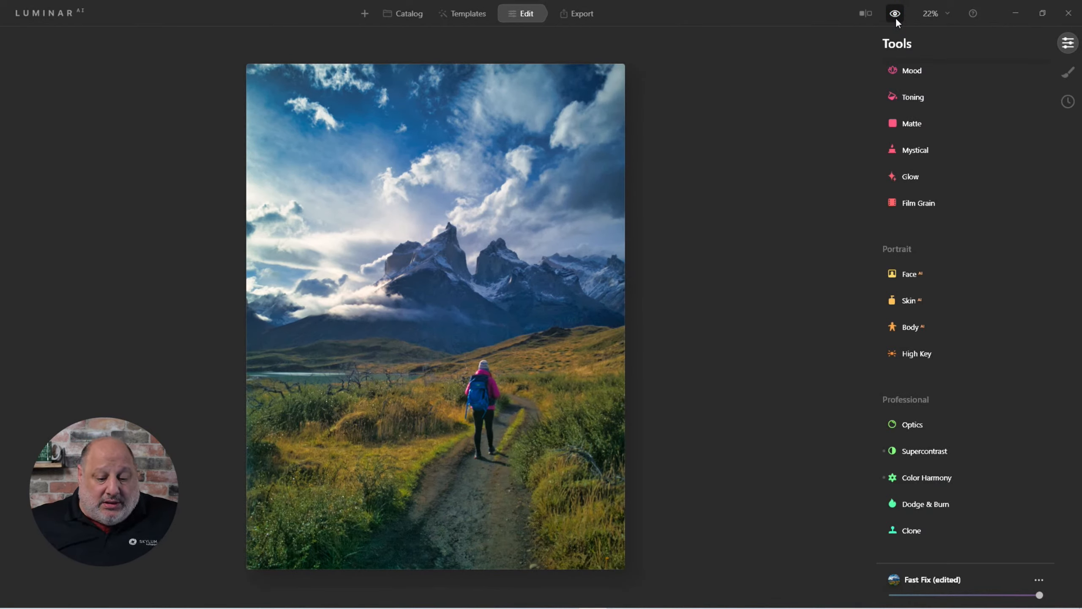
Open the Structure tool to check its settings and collapse it again
scroll(937, 182, "up", 10)
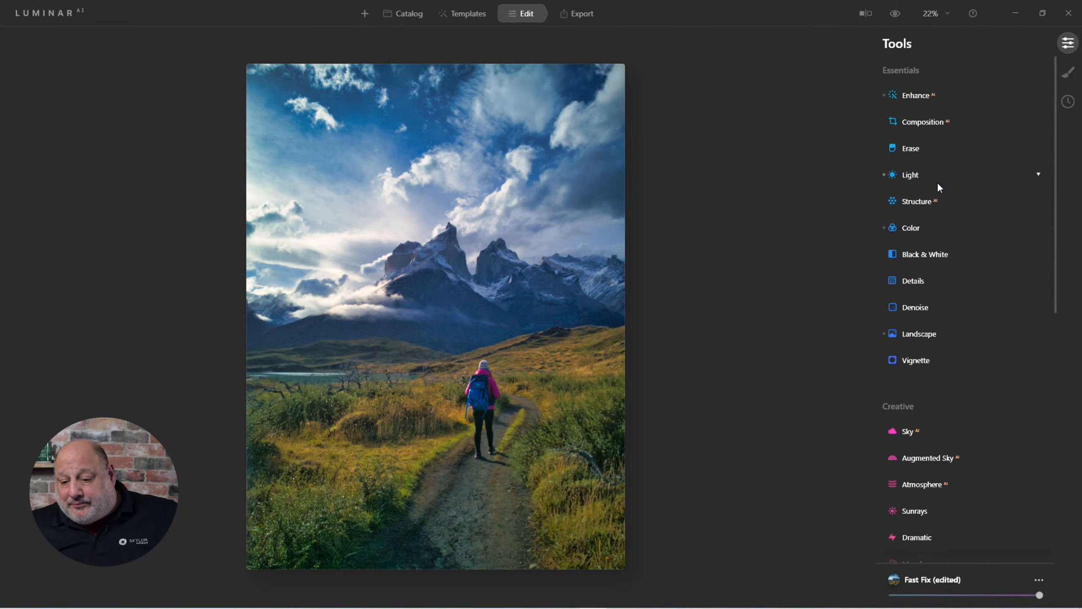
left_click(925, 200)
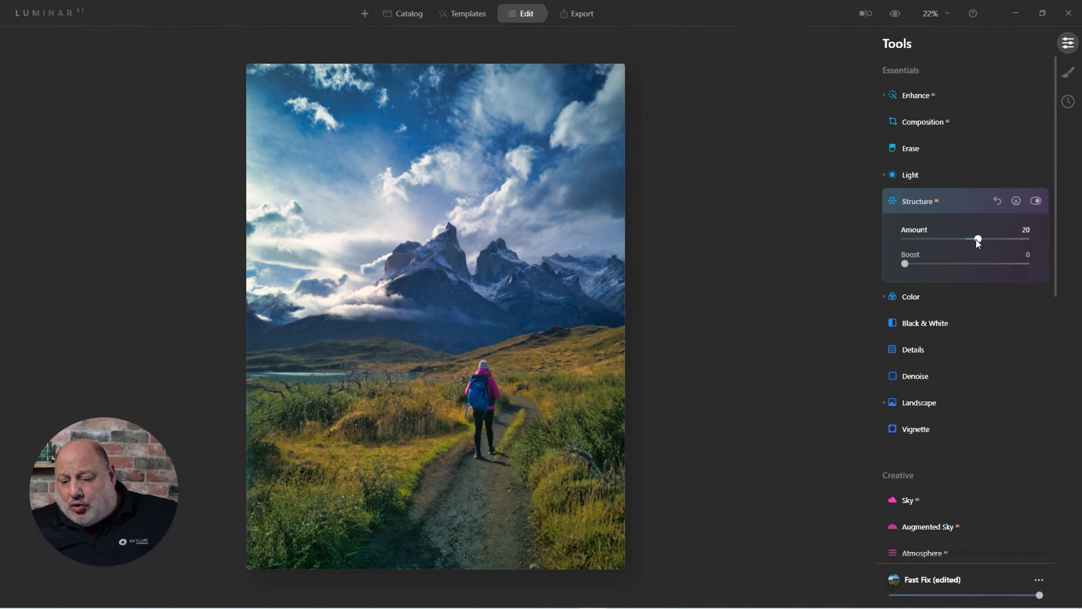
left_click(916, 201)
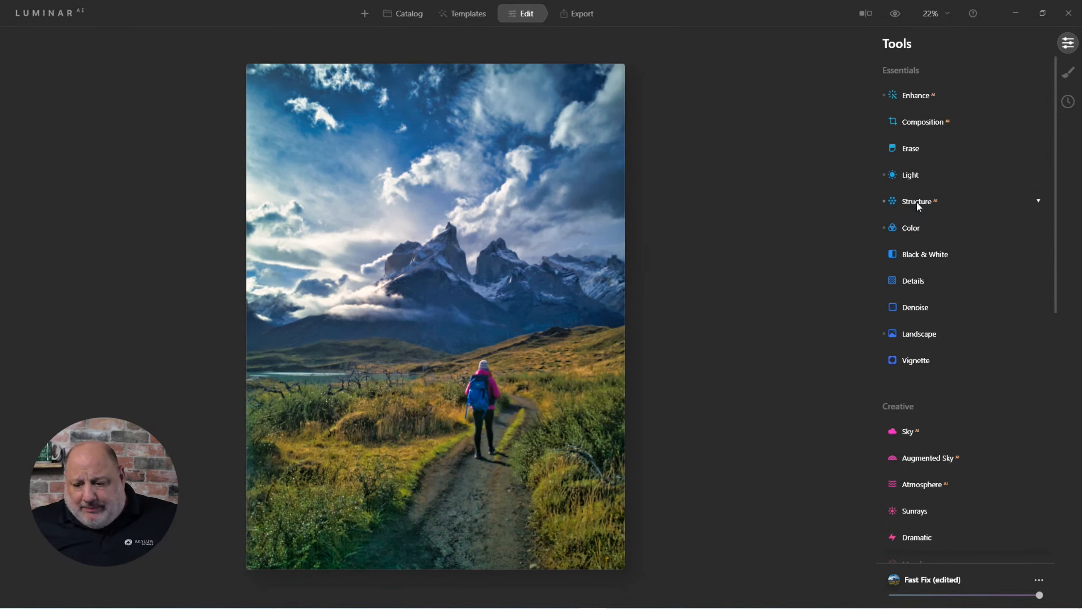
Open the Color tool and set Vibrance to 41 and Saturation to -18
left_click(904, 226)
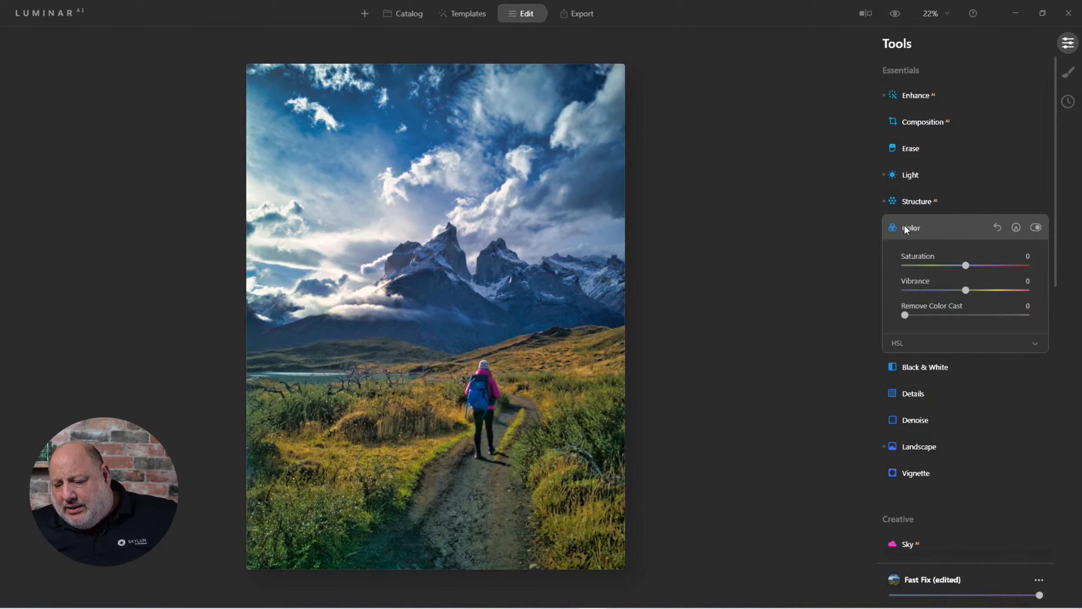
left_click_drag(966, 290, 993, 299)
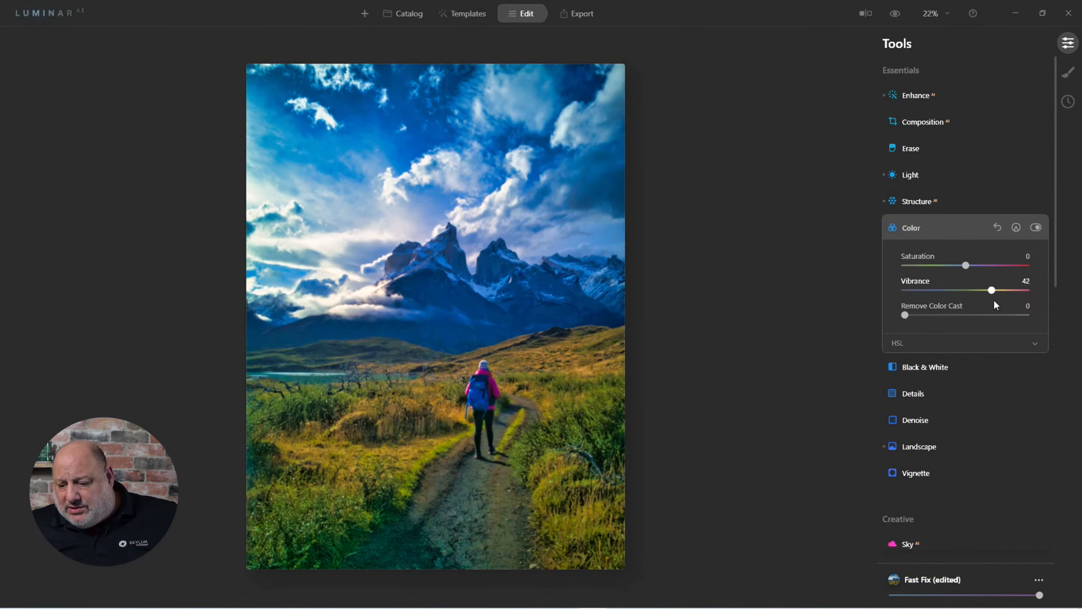
left_click_drag(965, 265, 954, 267)
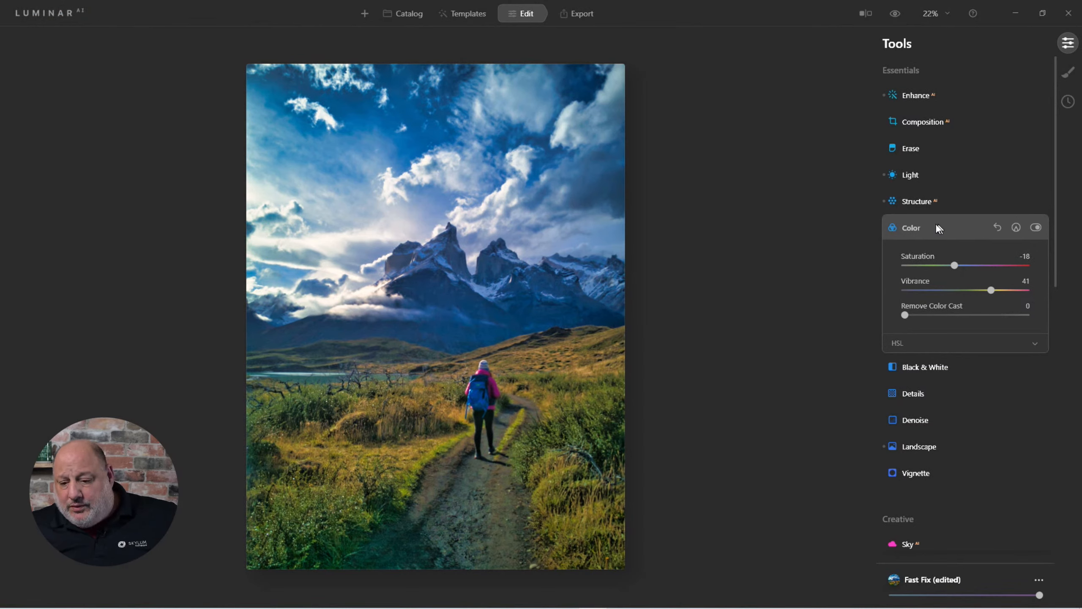
Open the Vignette tool and set its Amount to -45 and Size to 49
left_click(912, 222)
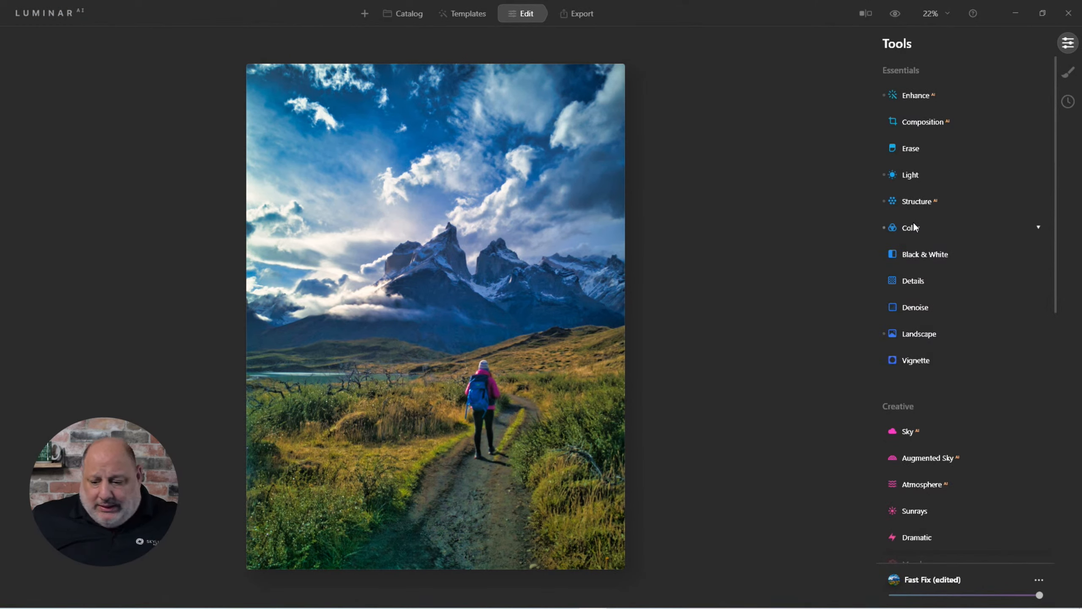
left_click(927, 360)
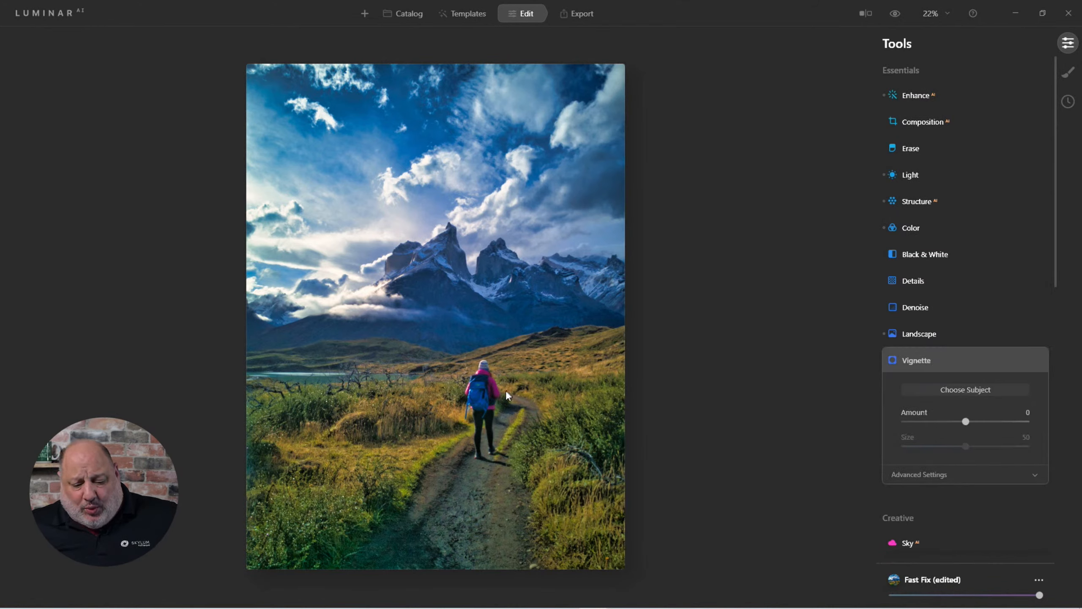
left_click(956, 391)
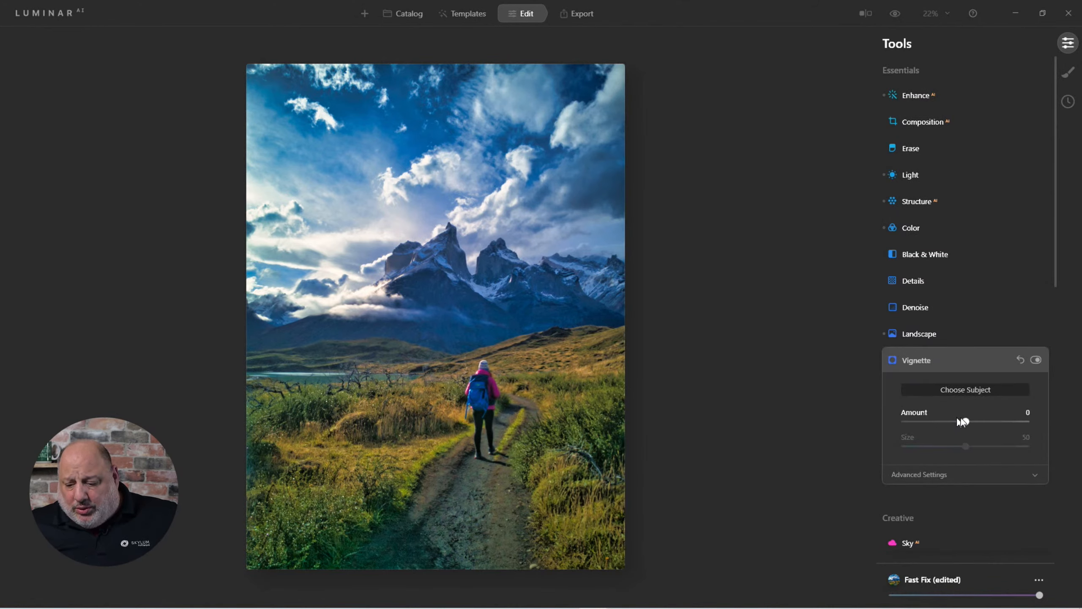
left_click_drag(953, 422, 938, 422)
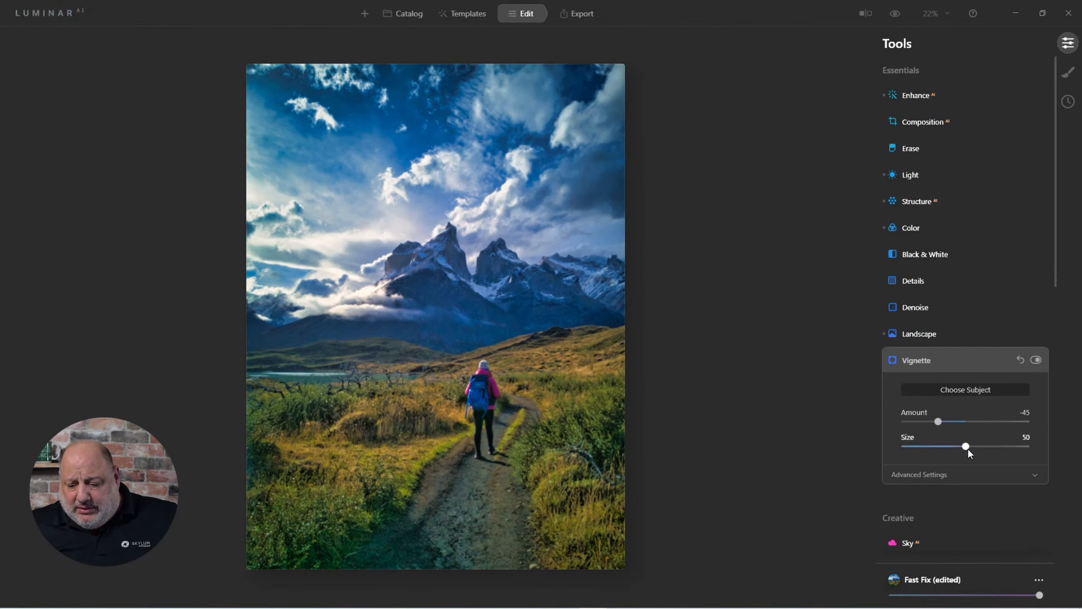
left_click_drag(1022, 453, 968, 454)
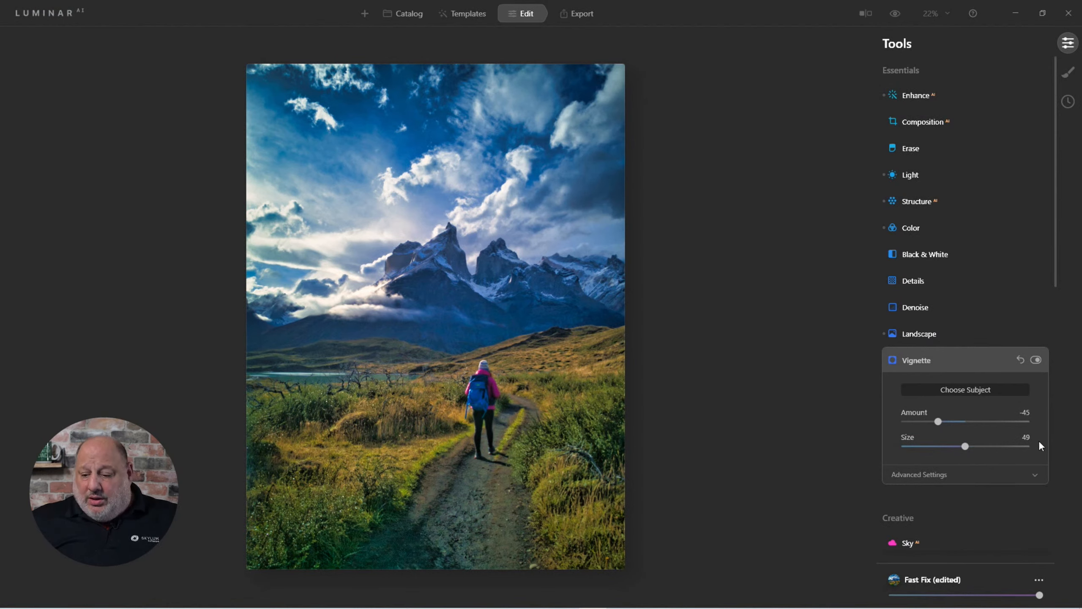
Toggle the vignette off and on to compare its effect, then return to the Catalog
left_click(1033, 358)
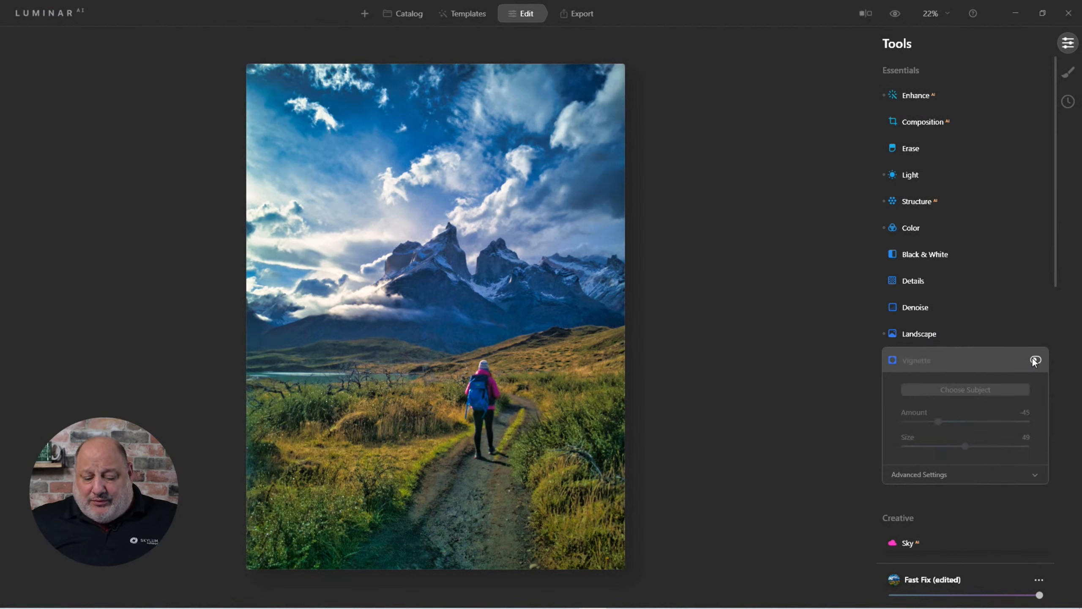
left_click(1034, 360)
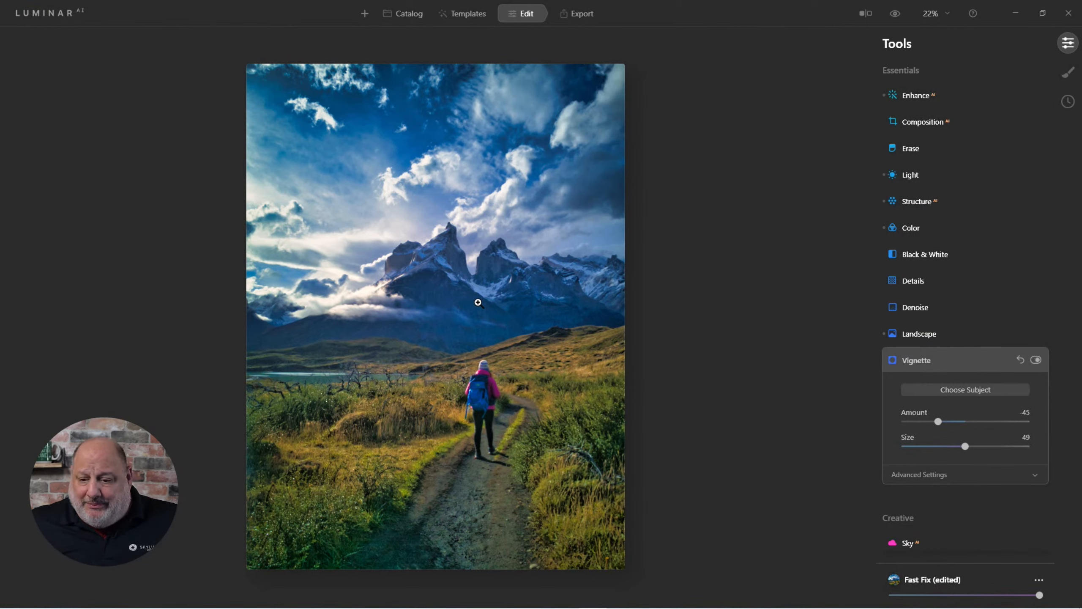
left_click(420, 14)
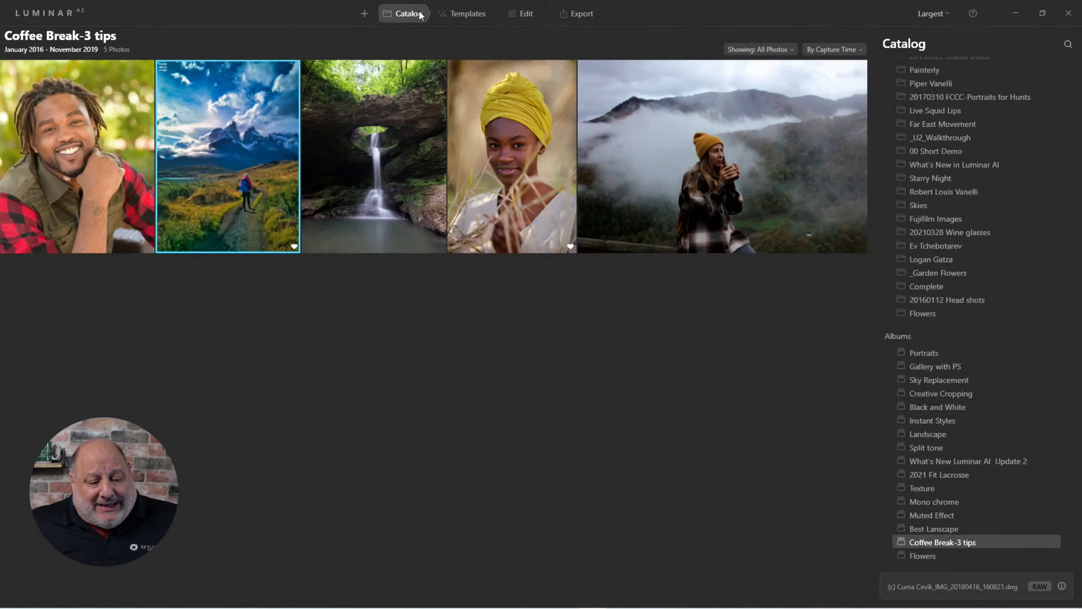
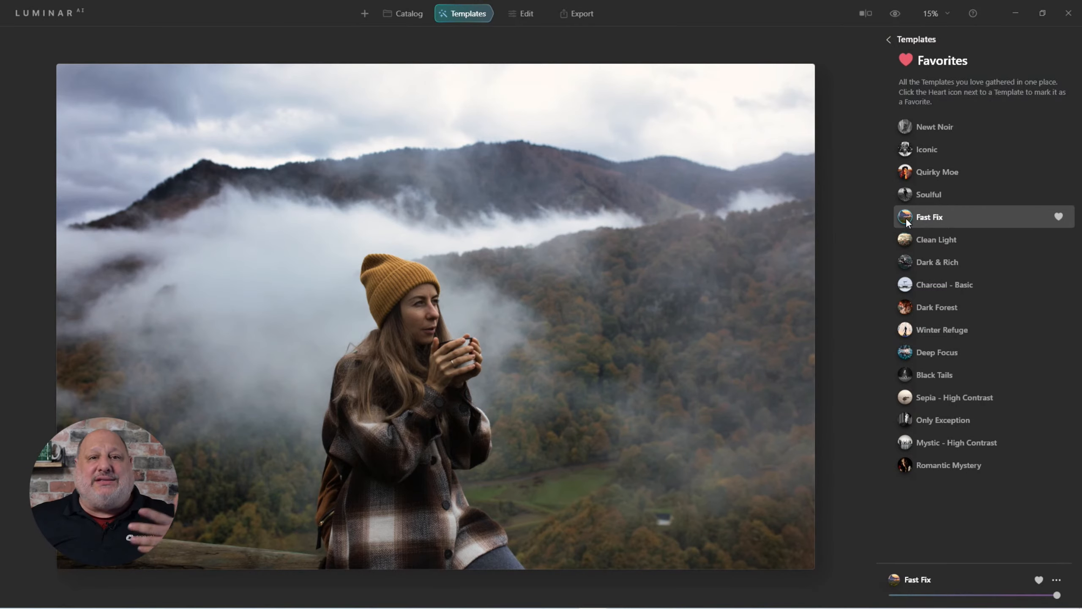
Try the Clean Light template, then apply the Fast Fix template to the photo
left_click(904, 241)
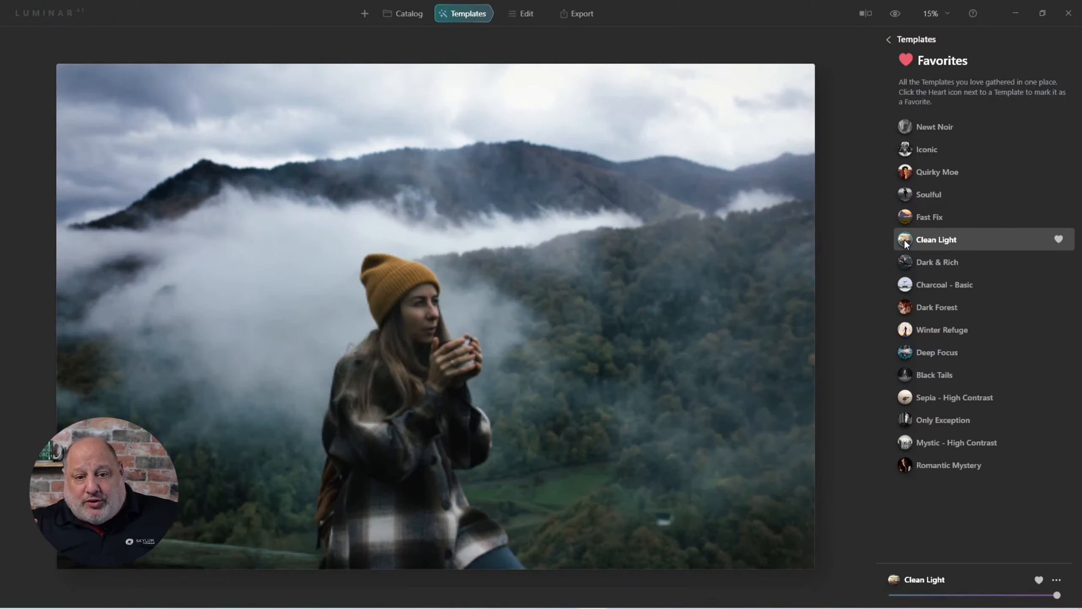
left_click(909, 217)
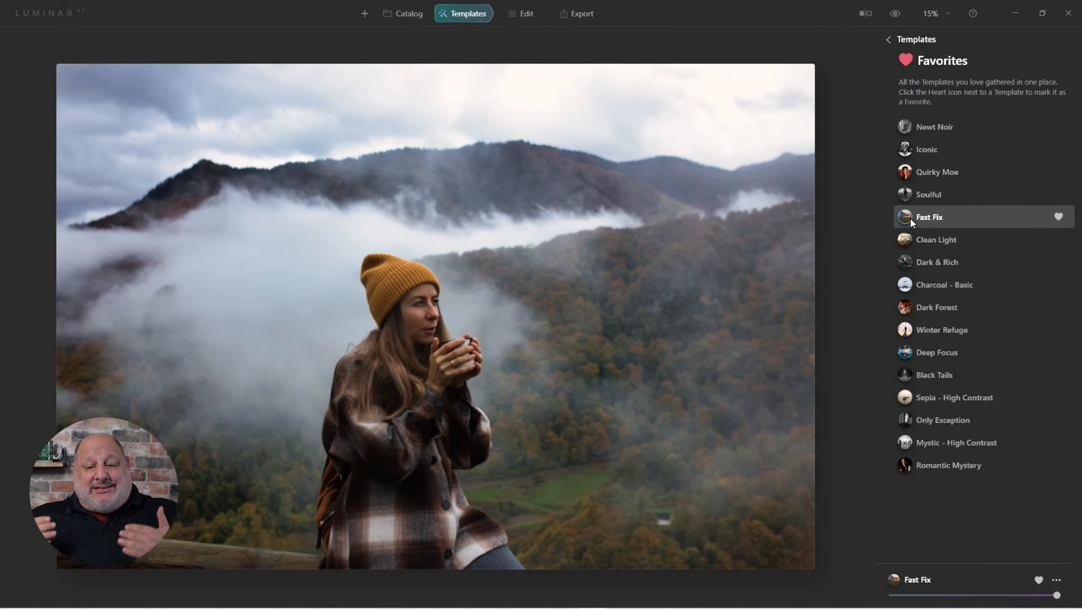
Switch to editing, open the Enhance tool and set Accent to 95
left_click(528, 14)
left_click(922, 103)
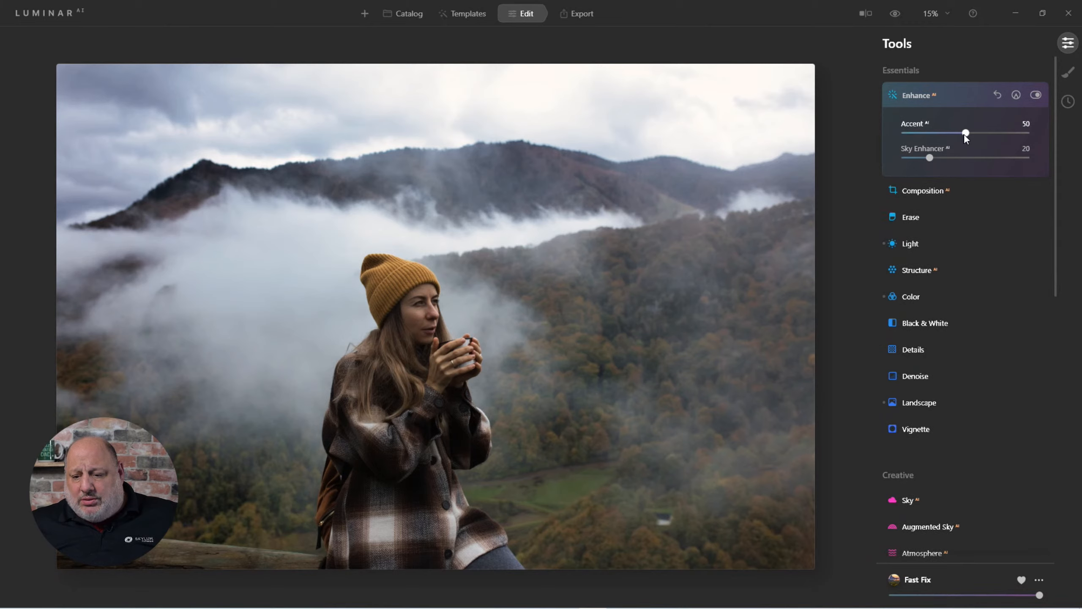
left_click_drag(964, 133, 1013, 135)
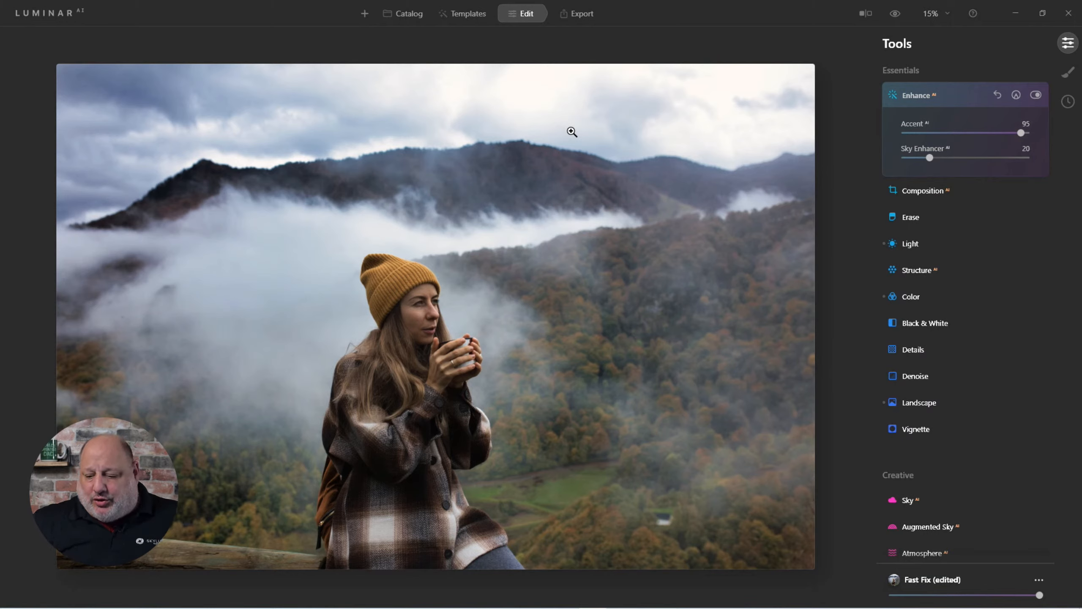
Open the Light tool and browse its Profile options without choosing one
left_click(920, 244)
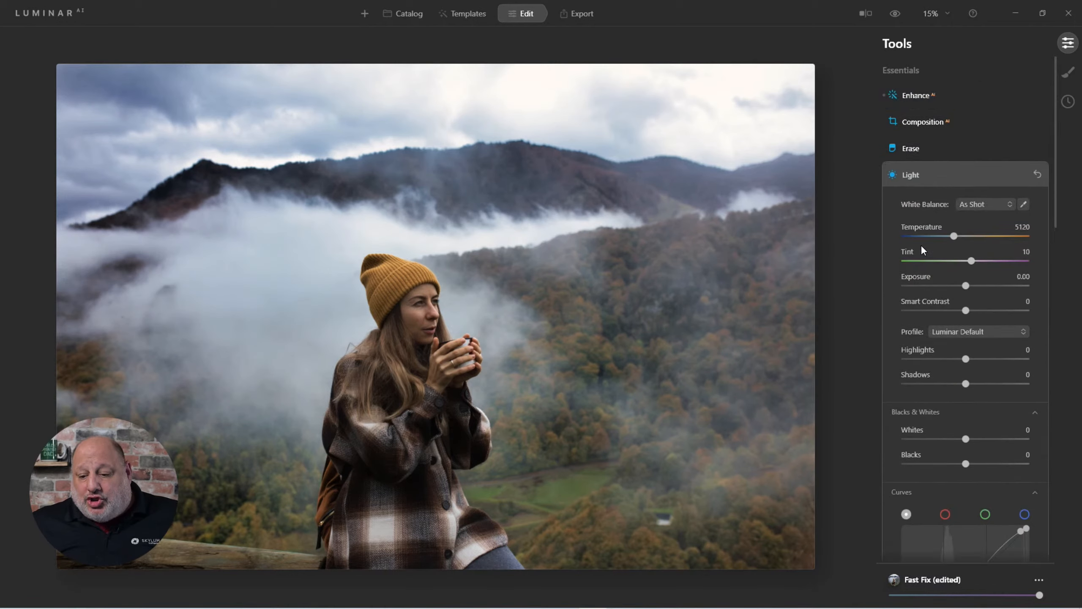
left_click(987, 223)
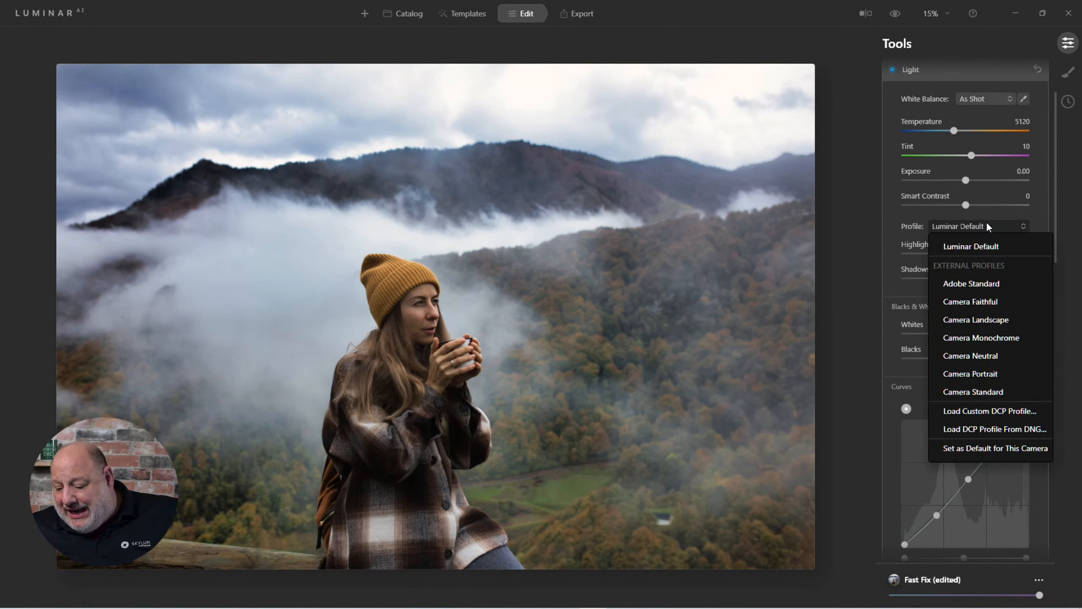
left_click(401, 19)
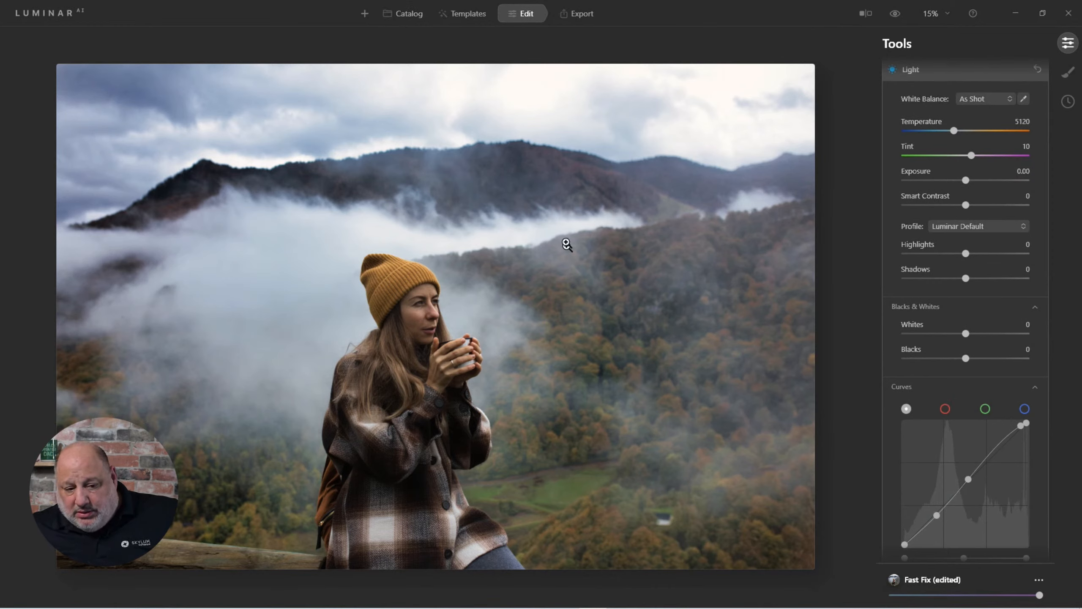
Check the photo in the Catalog and reopen it for editing
left_click(412, 16)
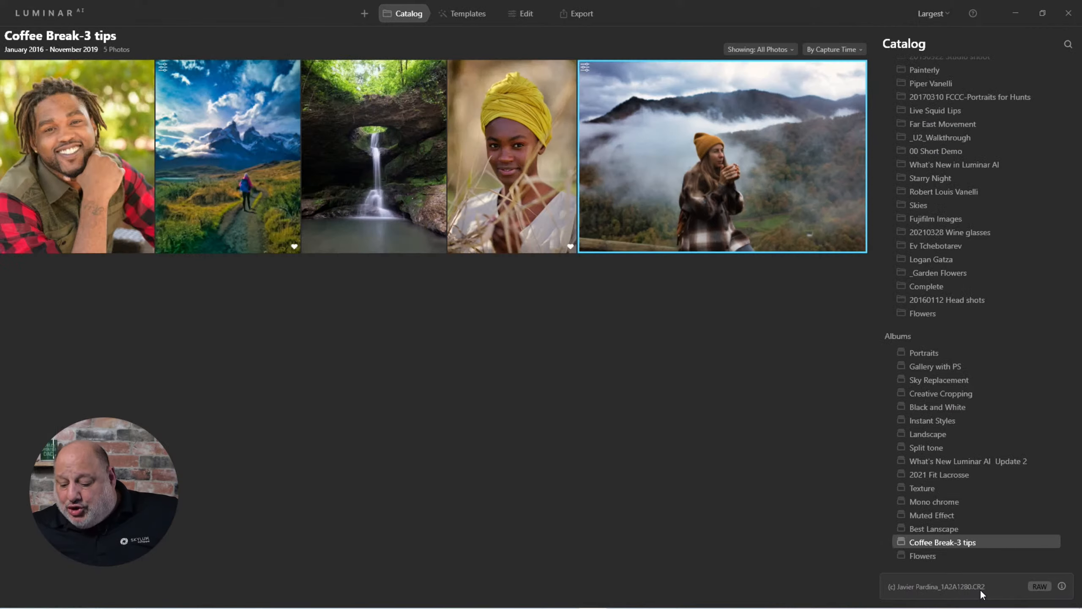
double_click(734, 182)
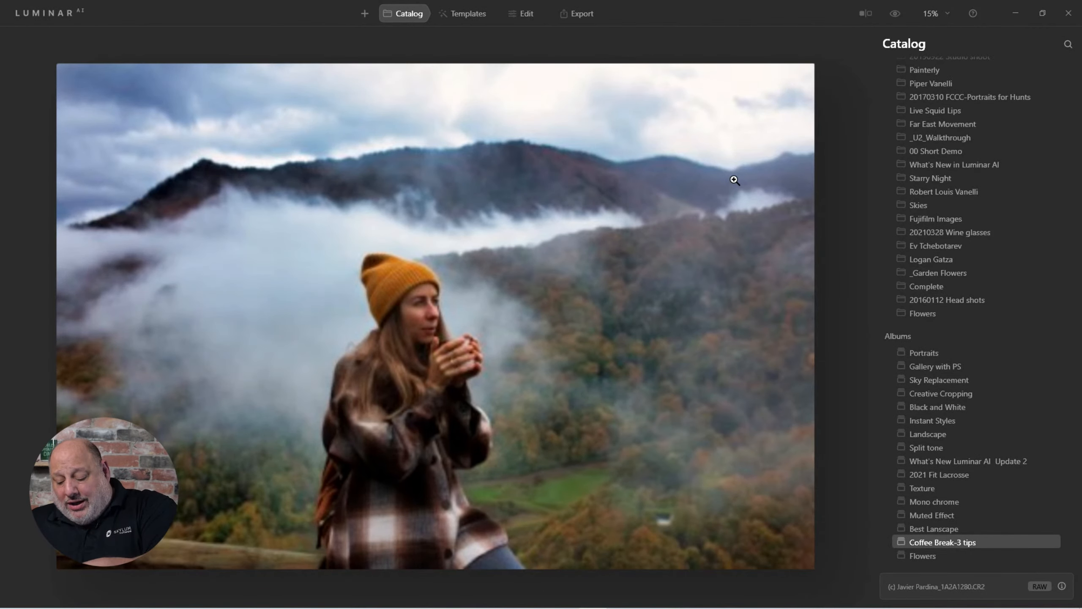
left_click(516, 14)
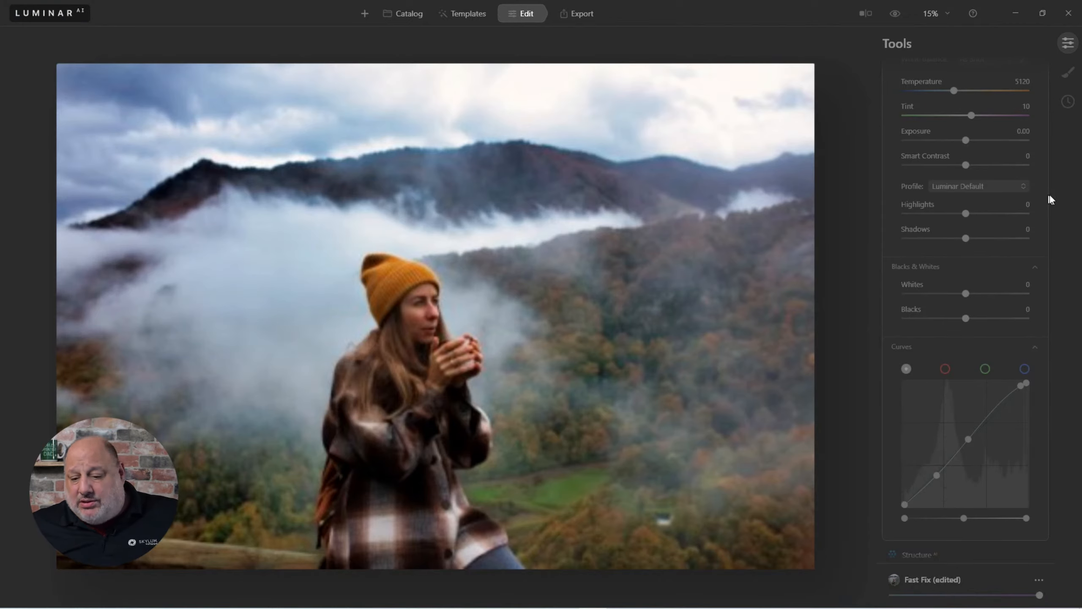
Set the Light tool's Profile to Camera Faithful
left_click(968, 190)
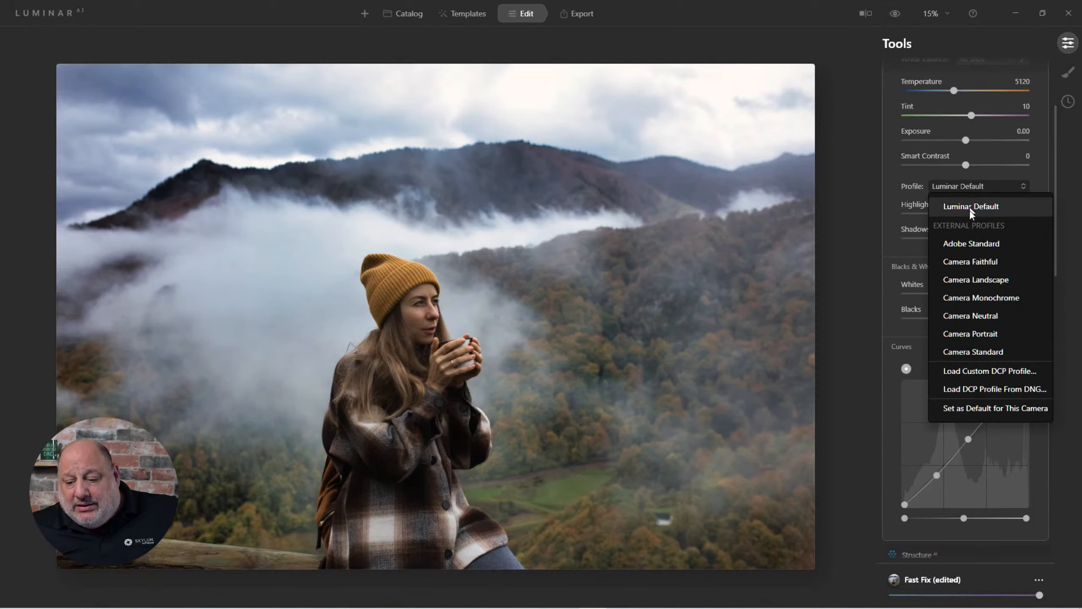
left_click(985, 262)
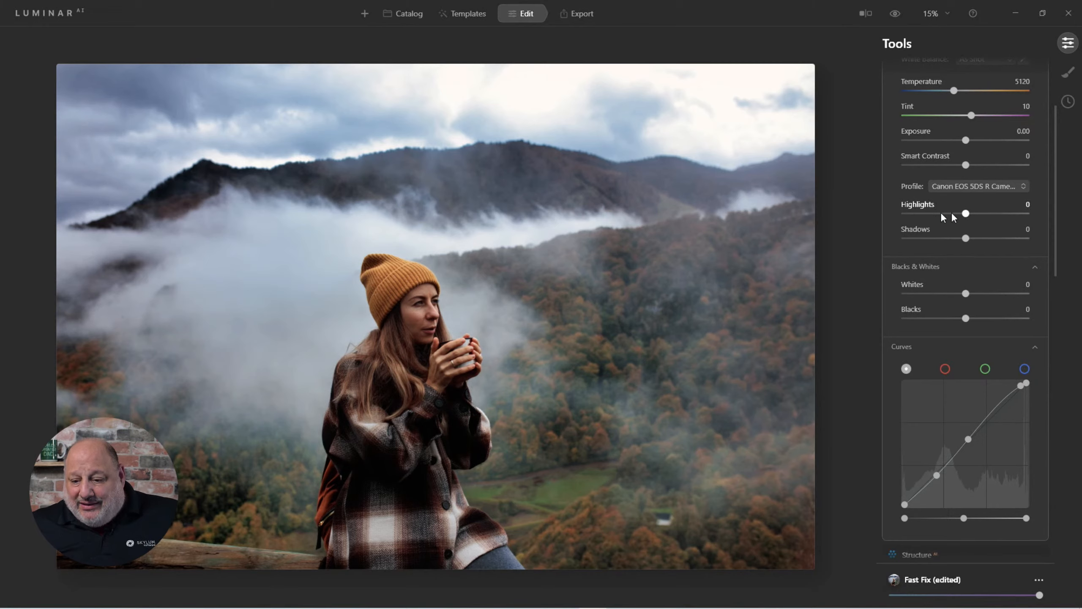
Toggle the before/after preview off and on to compare the edit with the original
scroll(948, 200, "up", 2)
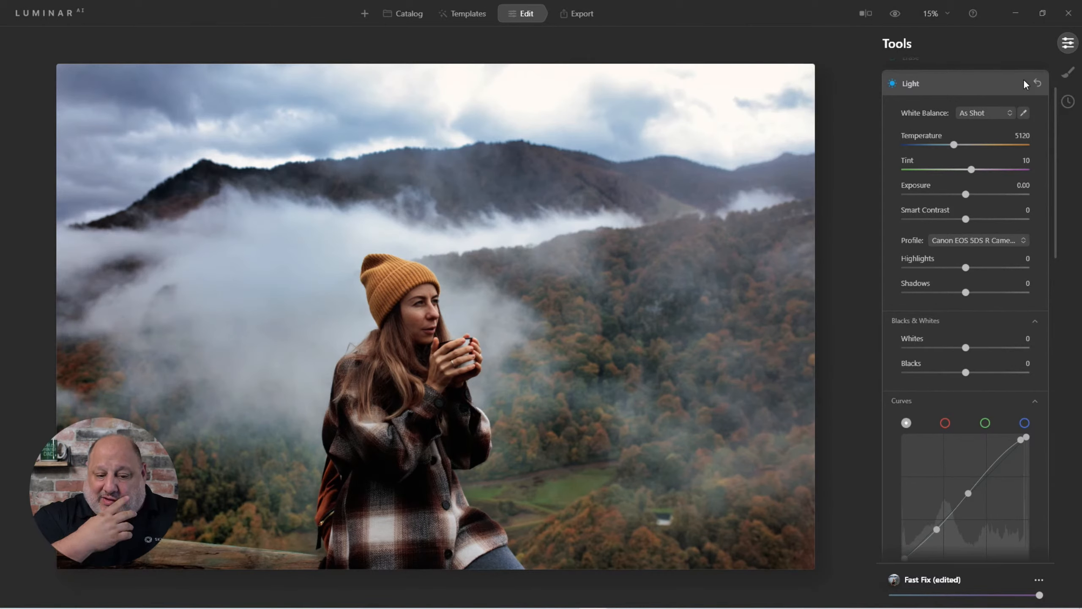
left_click(890, 17)
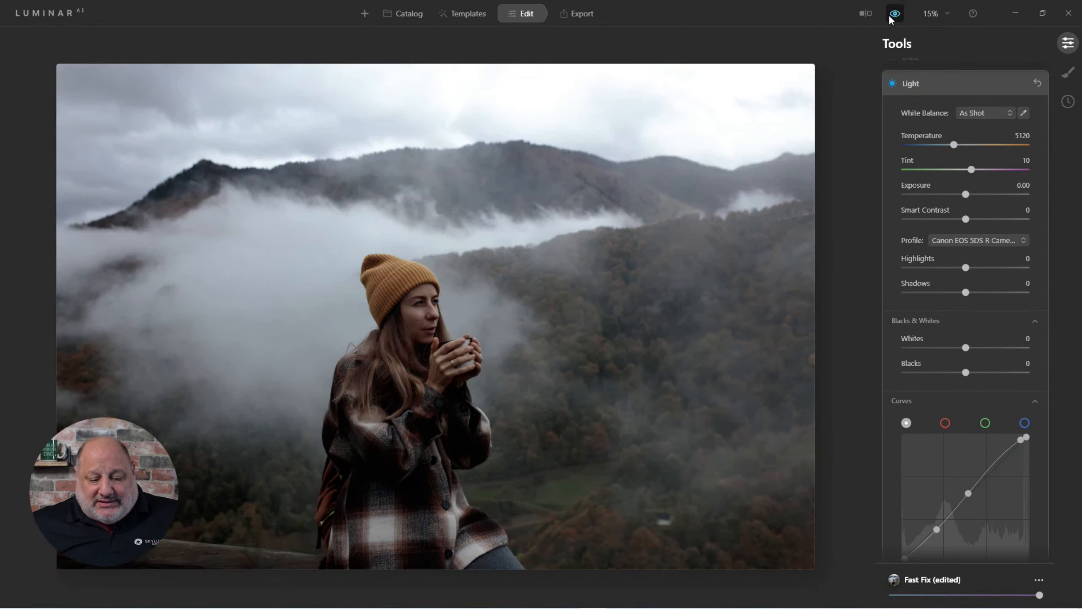
left_click(889, 17)
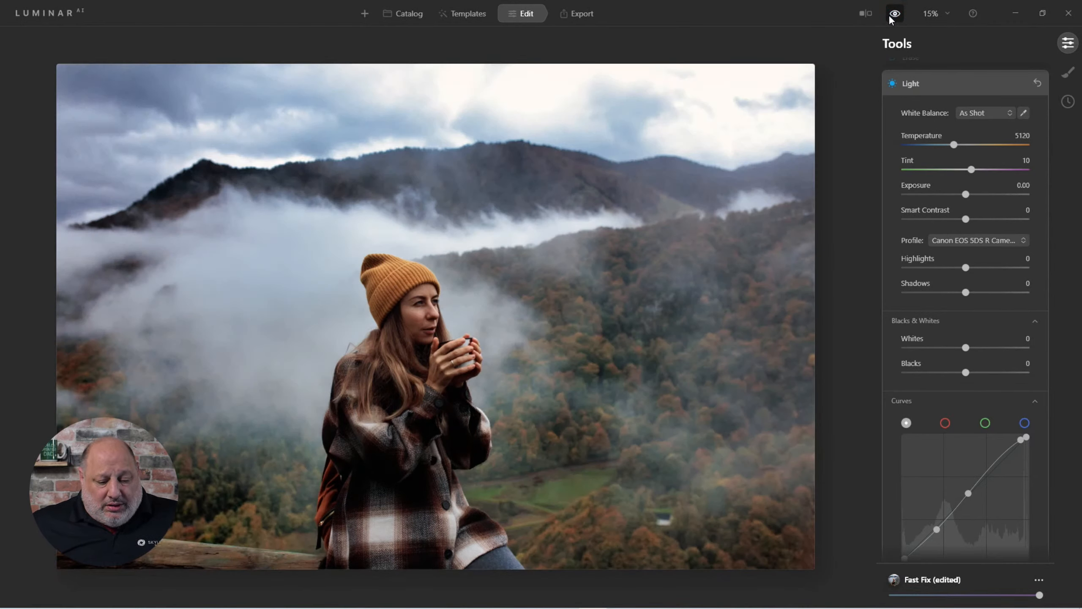
Confirm Camera Faithful as the profile and set it as the default for this camera
left_click(987, 243)
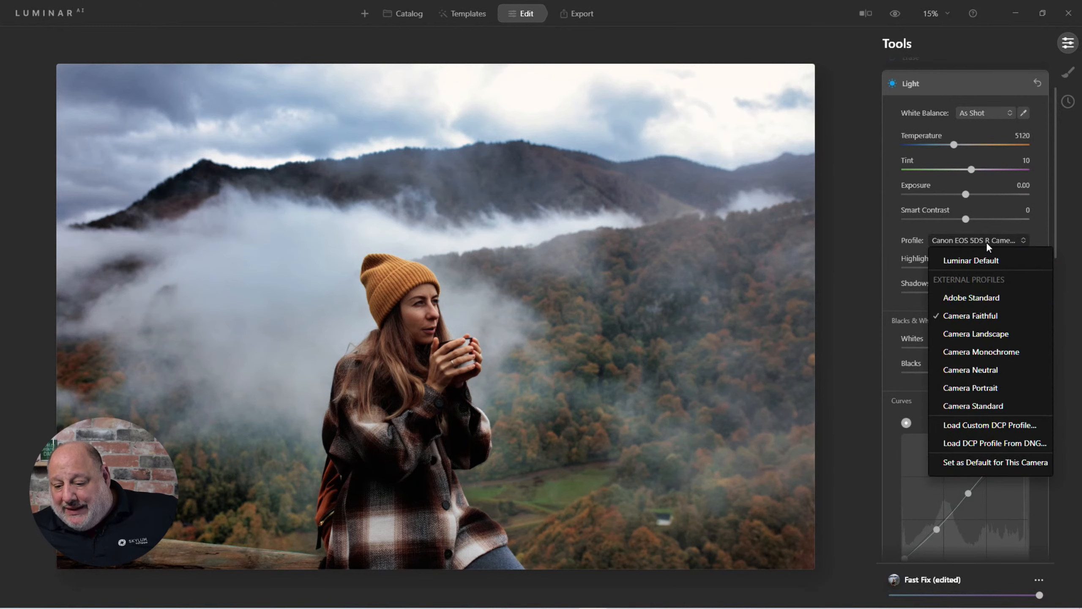
left_click(986, 315)
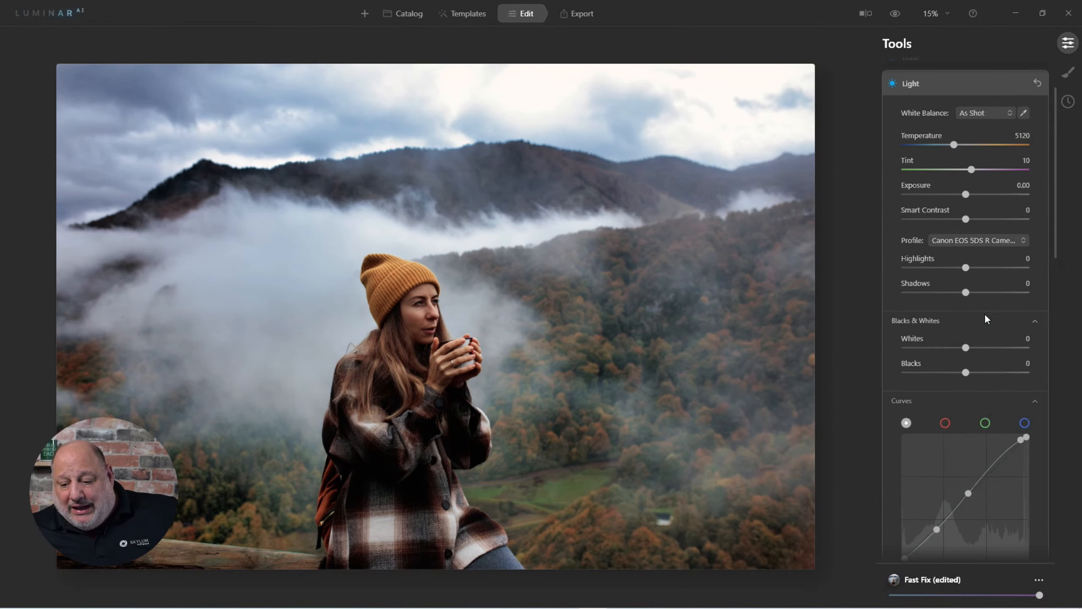
left_click(989, 241)
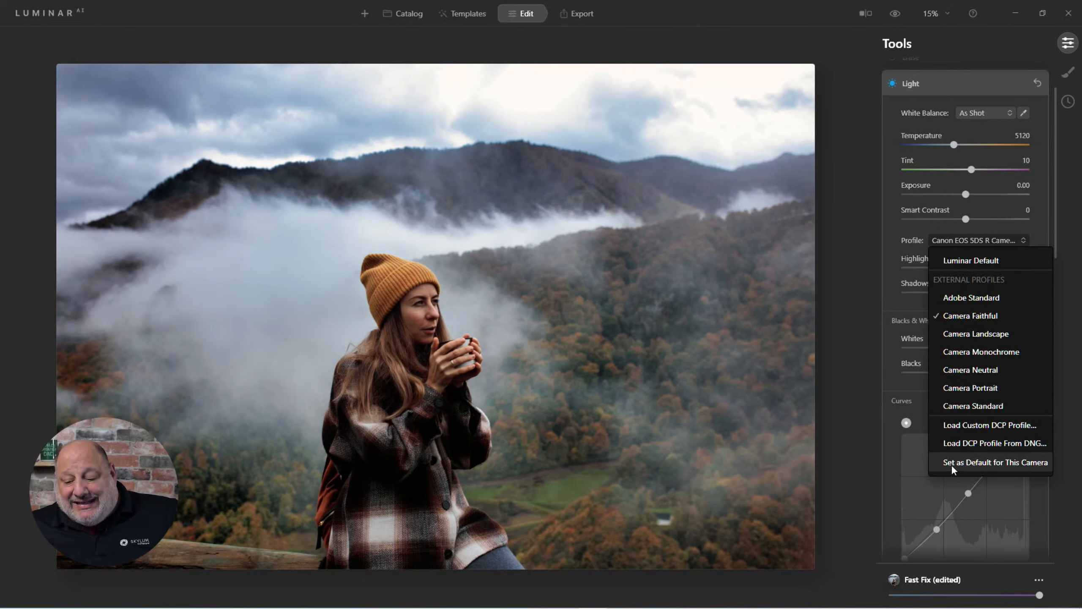
left_click(1018, 464)
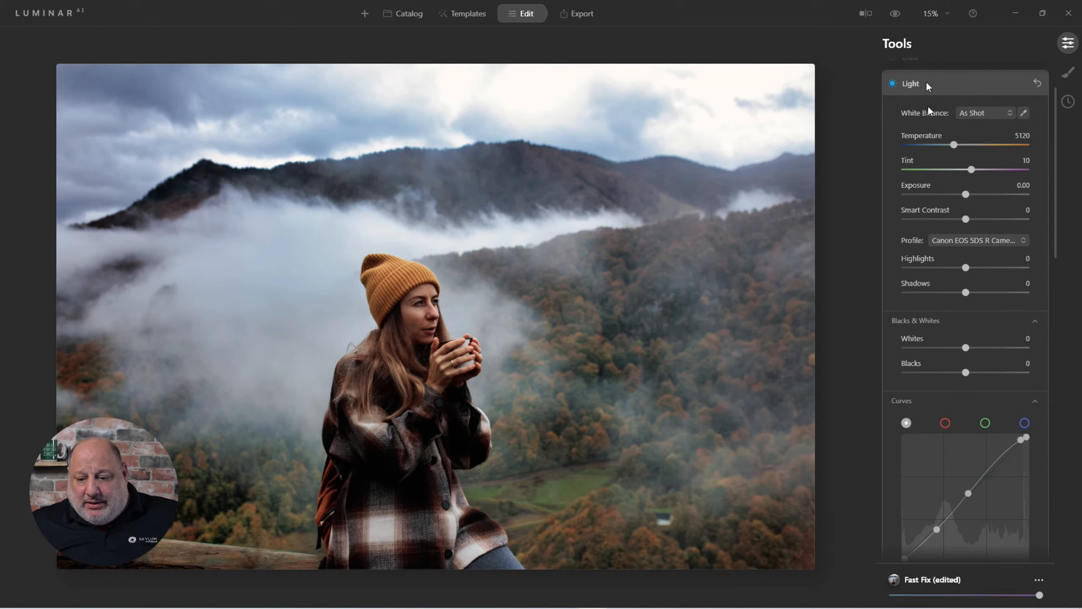
Set Blacks to -17, Whites to 22 and Shadows to 20, then collapse the Light tool
left_click_drag(967, 369, 956, 374)
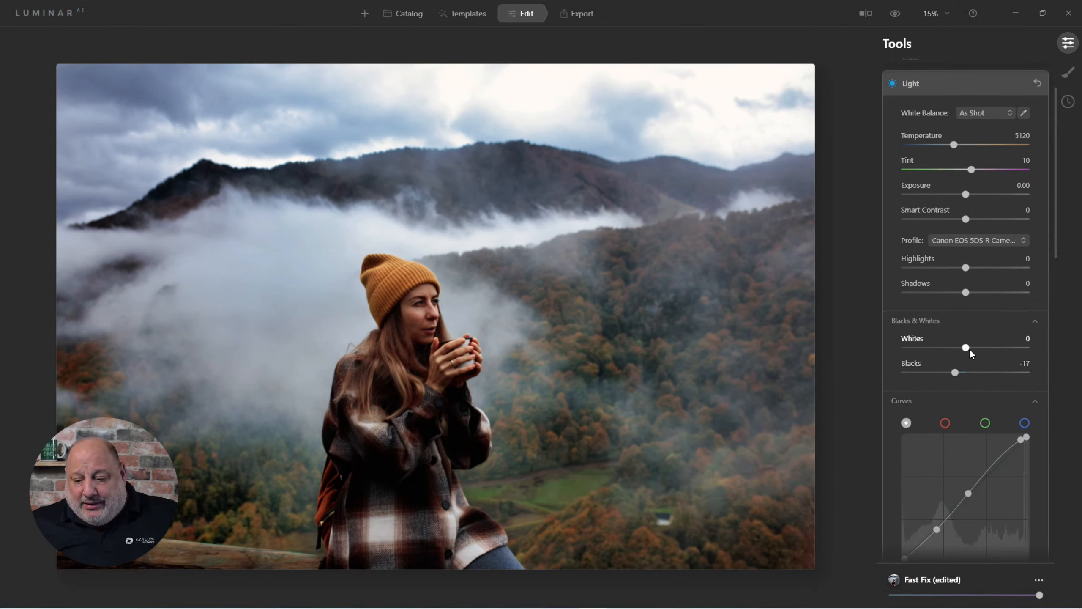
left_click_drag(964, 350, 979, 349)
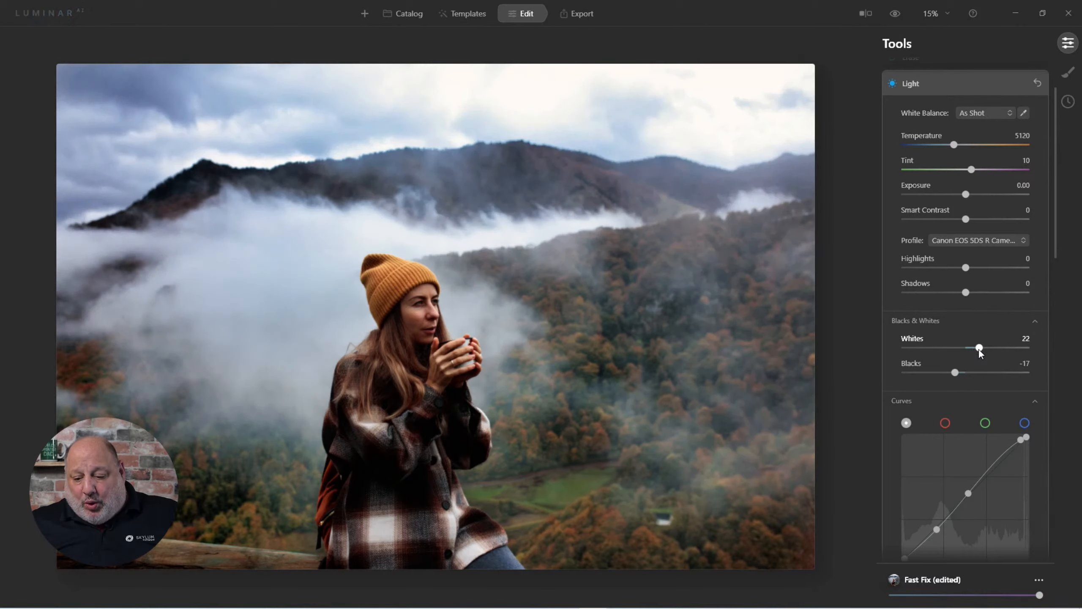
left_click_drag(971, 294, 980, 295)
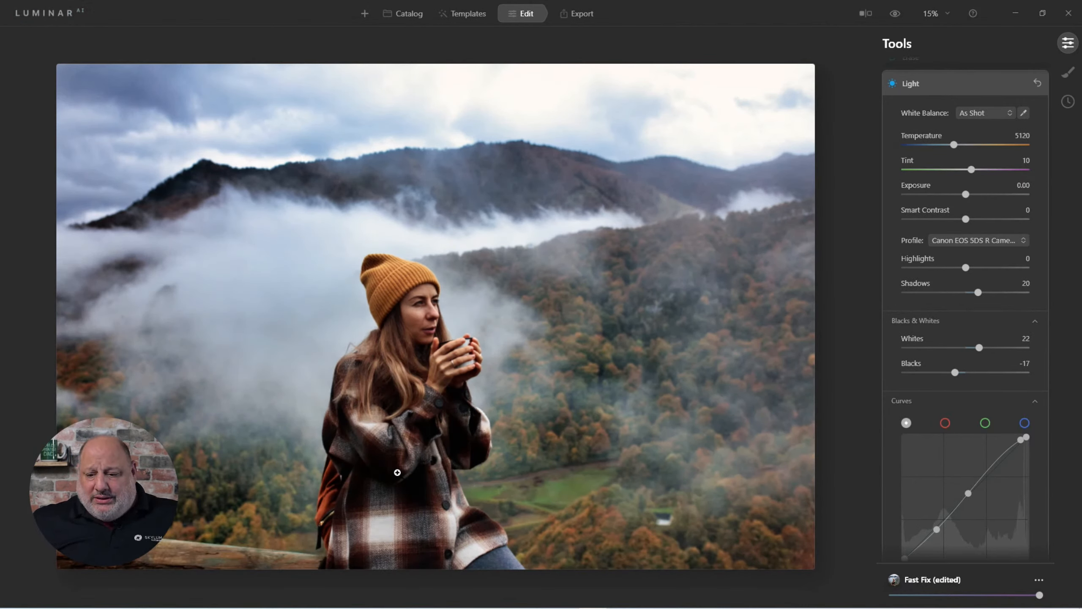
left_click(914, 81)
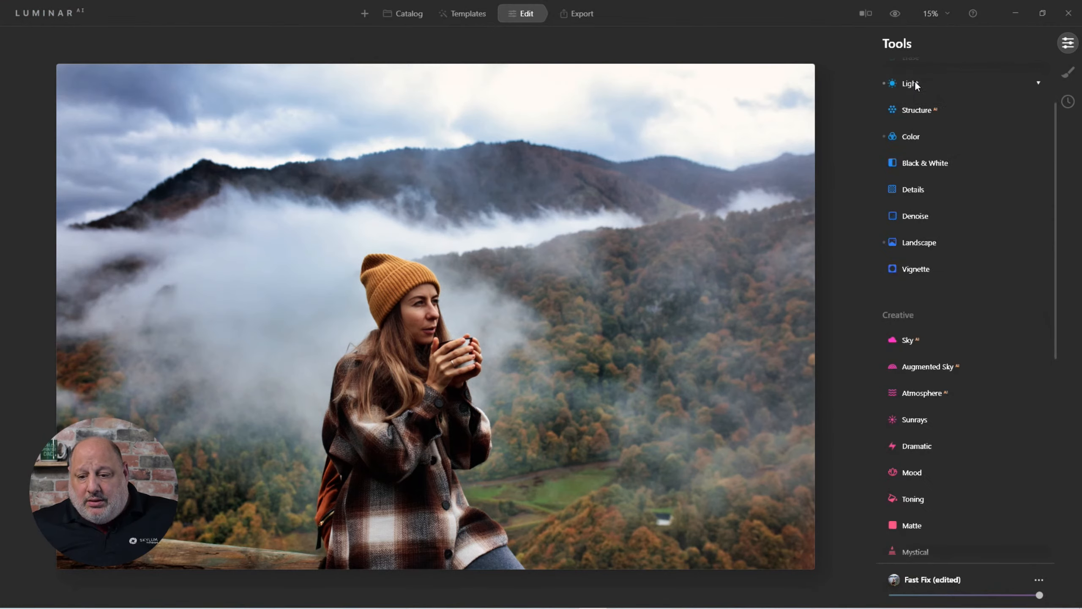
Open Supercontrast and set Highlights Contrast 40, Highlights Balance -24, Midtones Contrast 58, Midtones Balance -13, Shadows Contrast 59, Shadows Balance -13
scroll(941, 376, "down", 10)
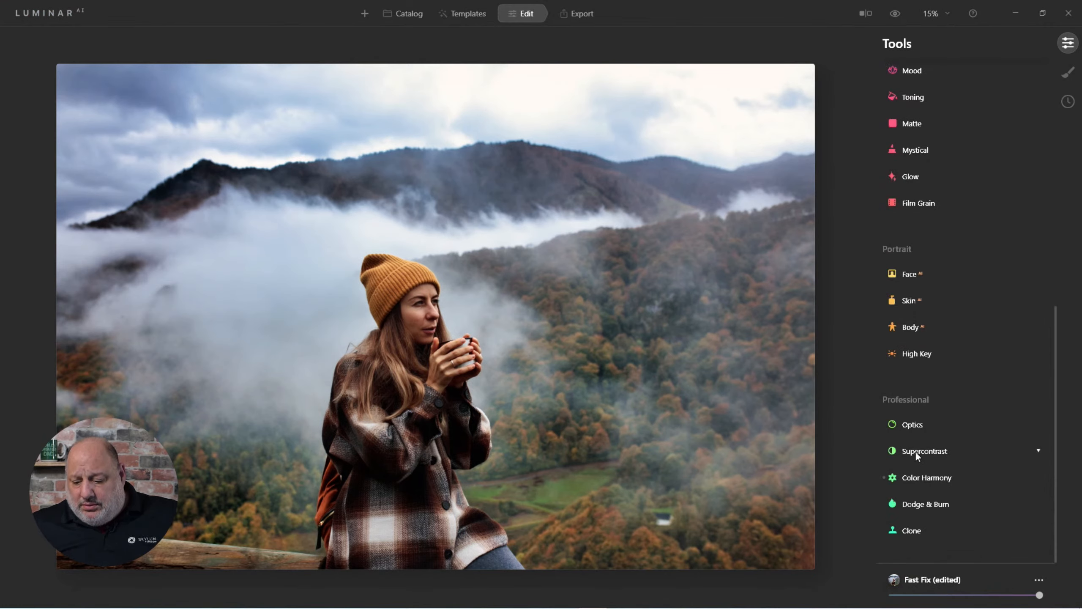
left_click(917, 452)
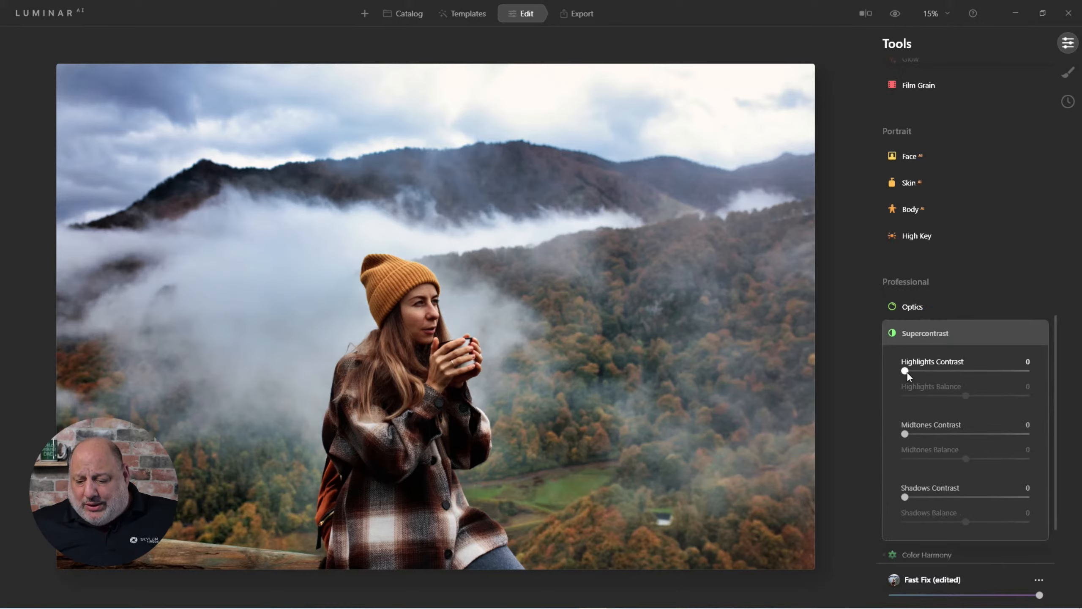
left_click_drag(906, 371, 976, 427)
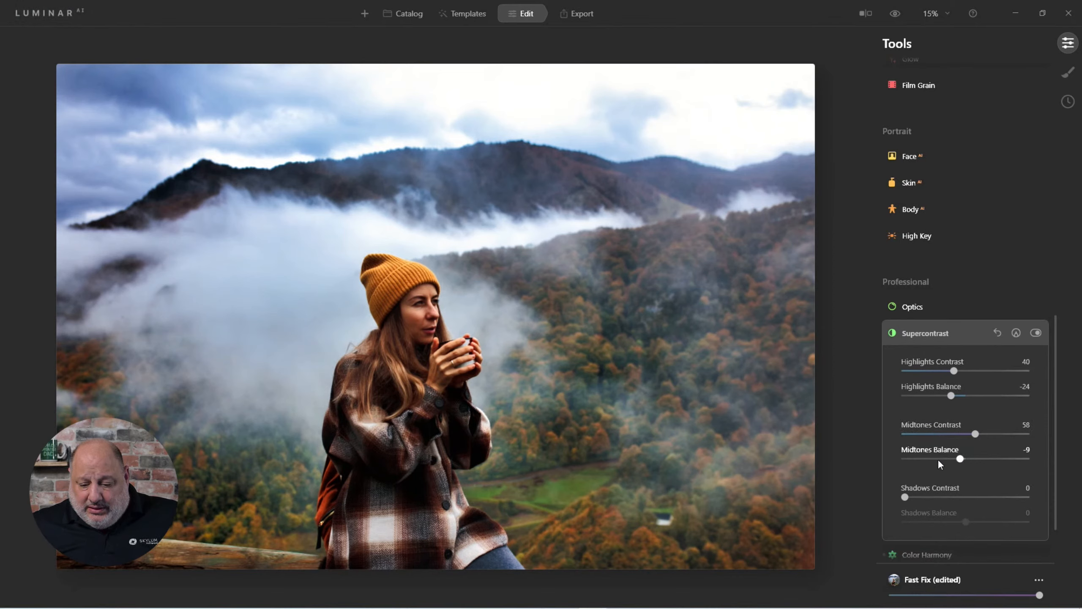
mouse_move(938, 459)
left_mouse_down()
mouse_move(902, 459)
mouse_move(958, 460)
left_mouse_up()
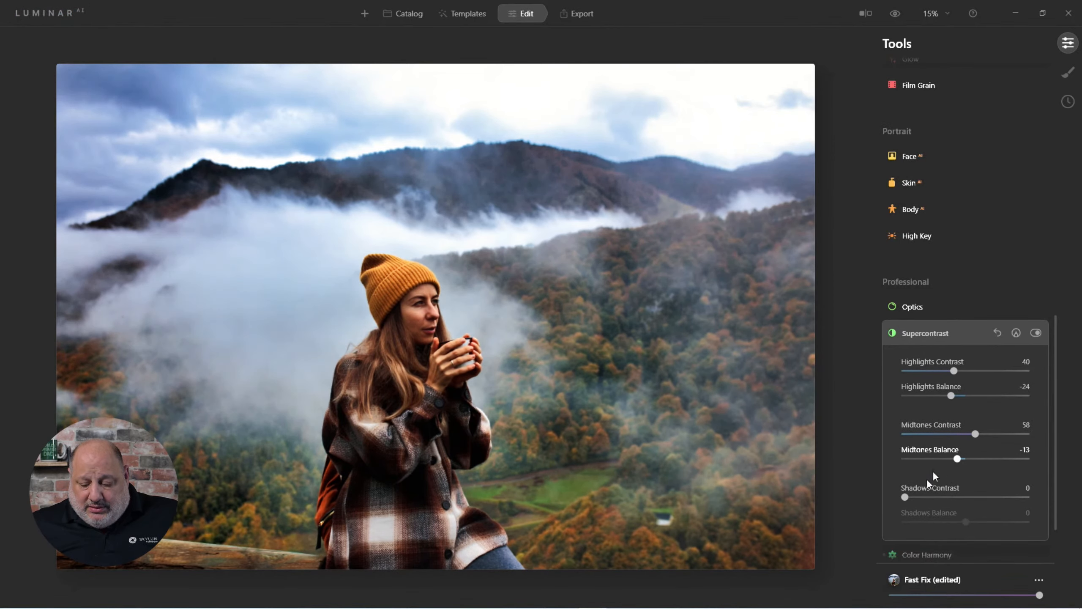
left_click_drag(906, 495, 956, 533)
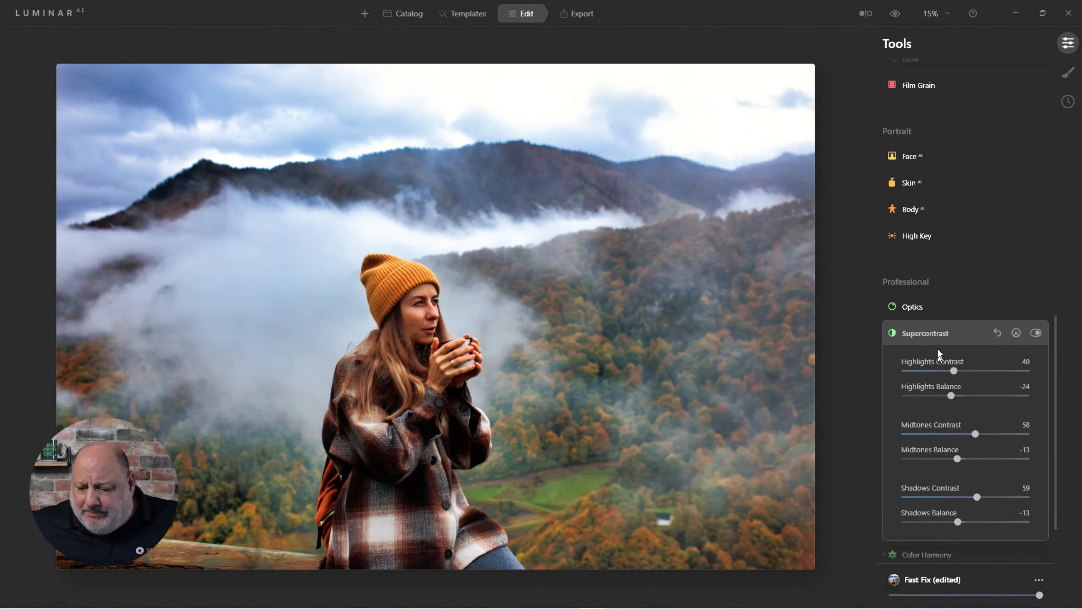
left_click(927, 329)
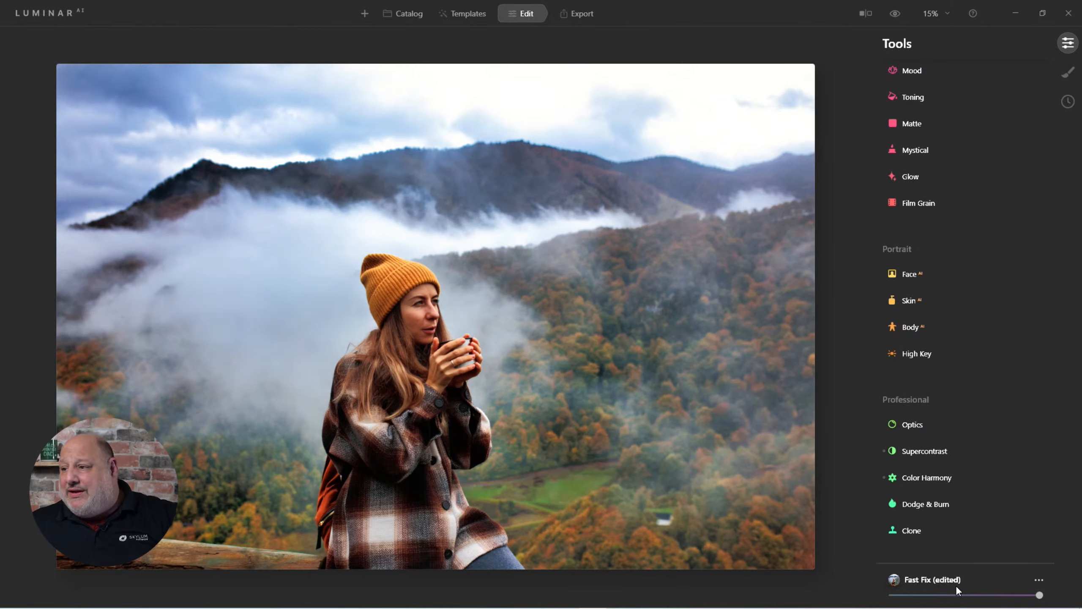
Open the Color tool and set Saturation to -31, Vibrance to 14 and Remove Color Cast to 61
scroll(968, 379, "up", 10)
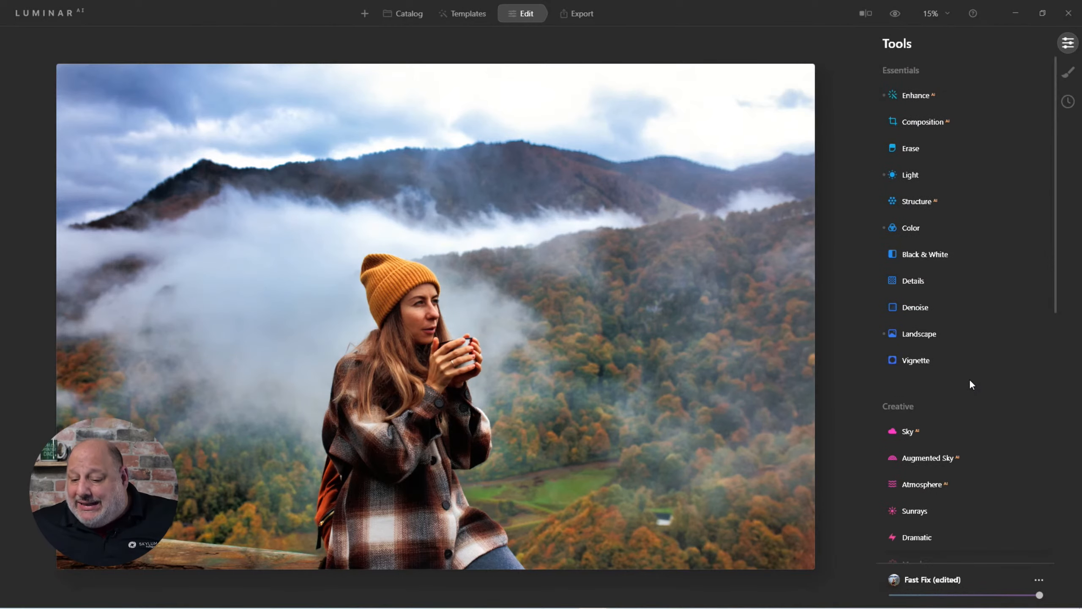
left_click(918, 226)
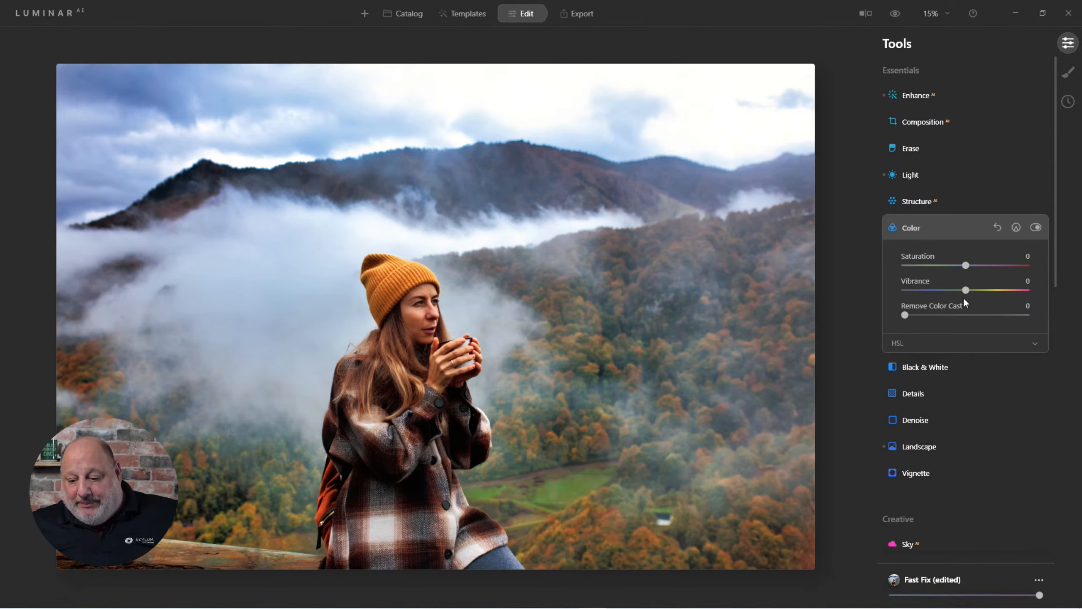
left_click_drag(965, 291, 929, 265)
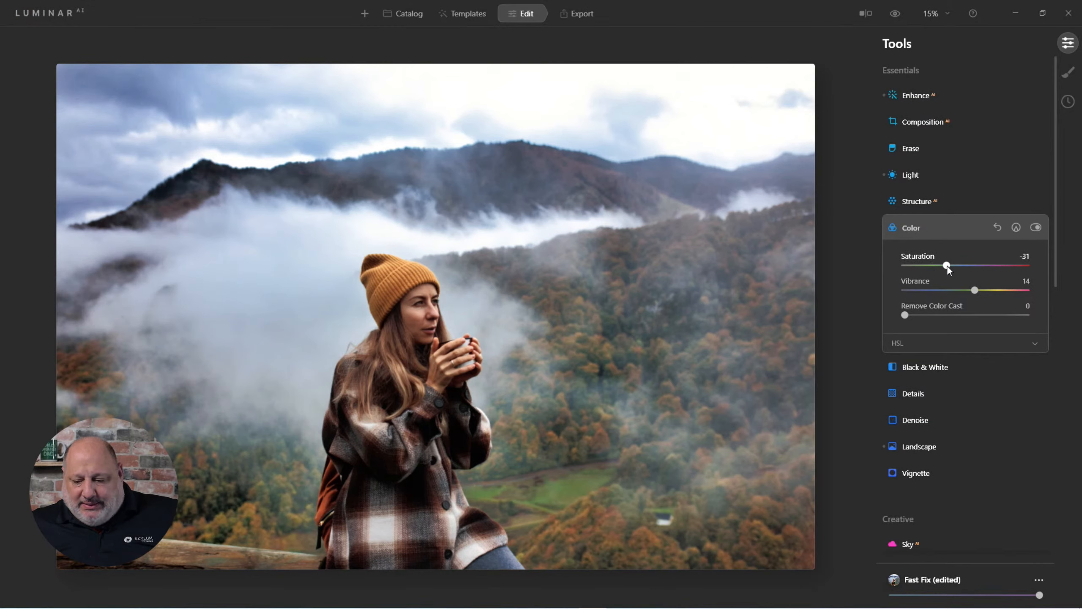
left_click_drag(905, 314, 979, 327)
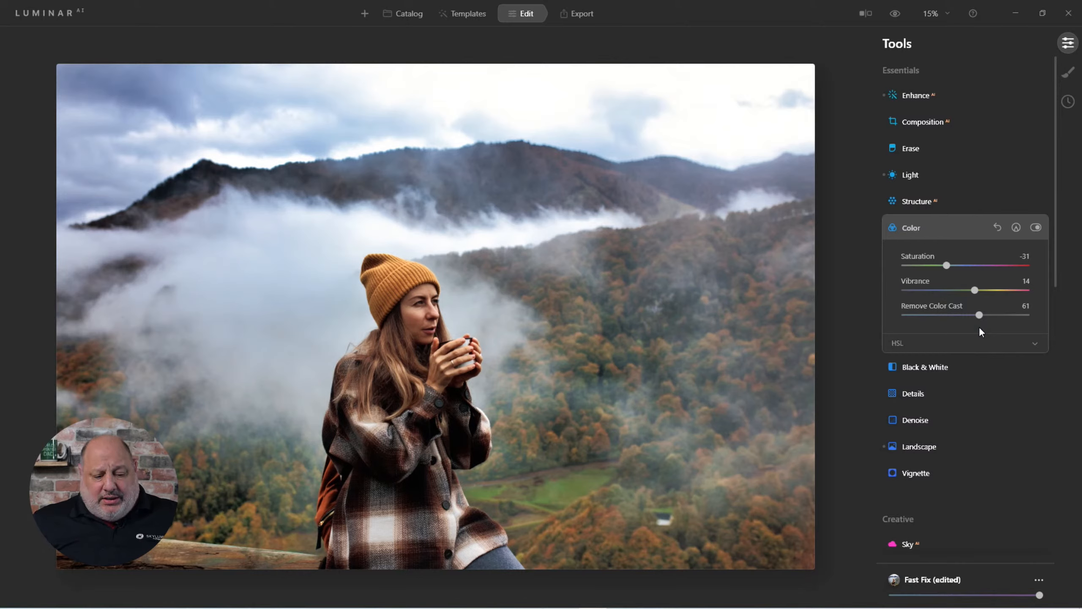
left_click(915, 227)
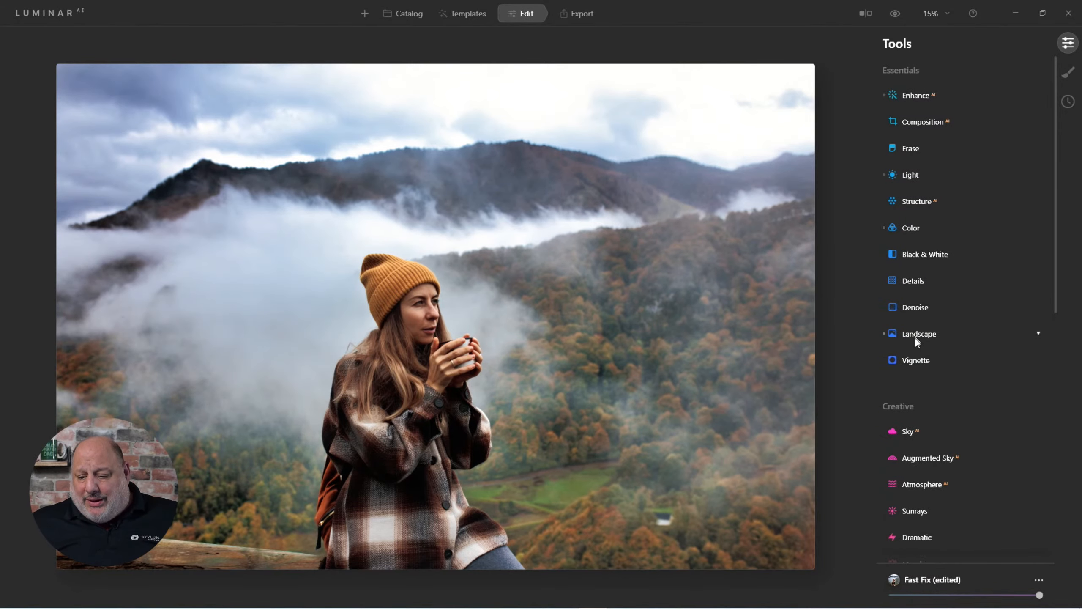
Open the Vignette tool and set Amount to -50, Size to 6 and Inner Light to 10
left_click(917, 364)
left_click(954, 387)
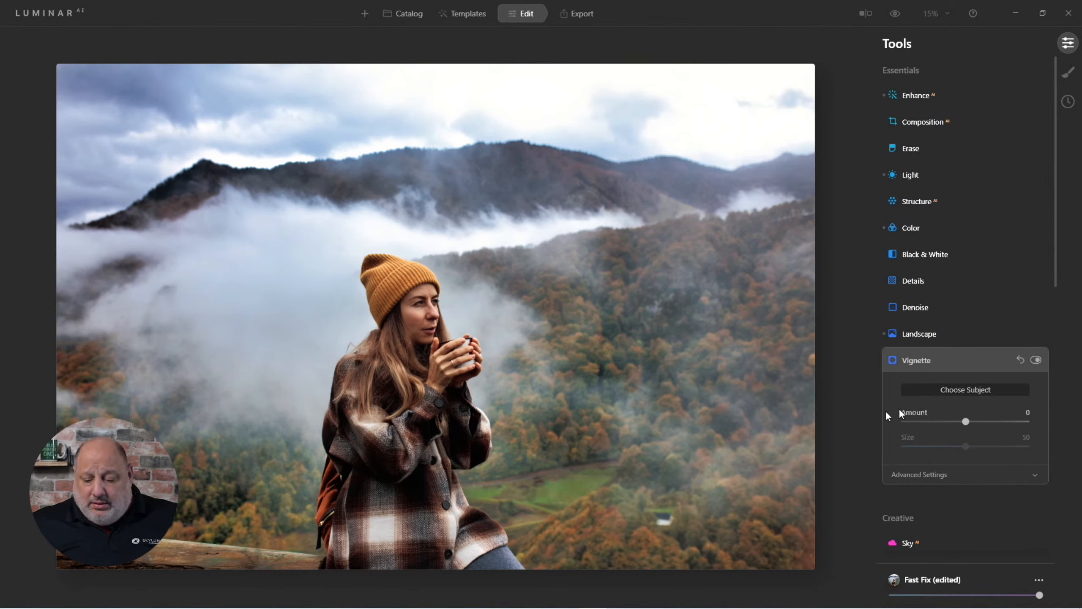
left_click_drag(968, 422, 917, 451)
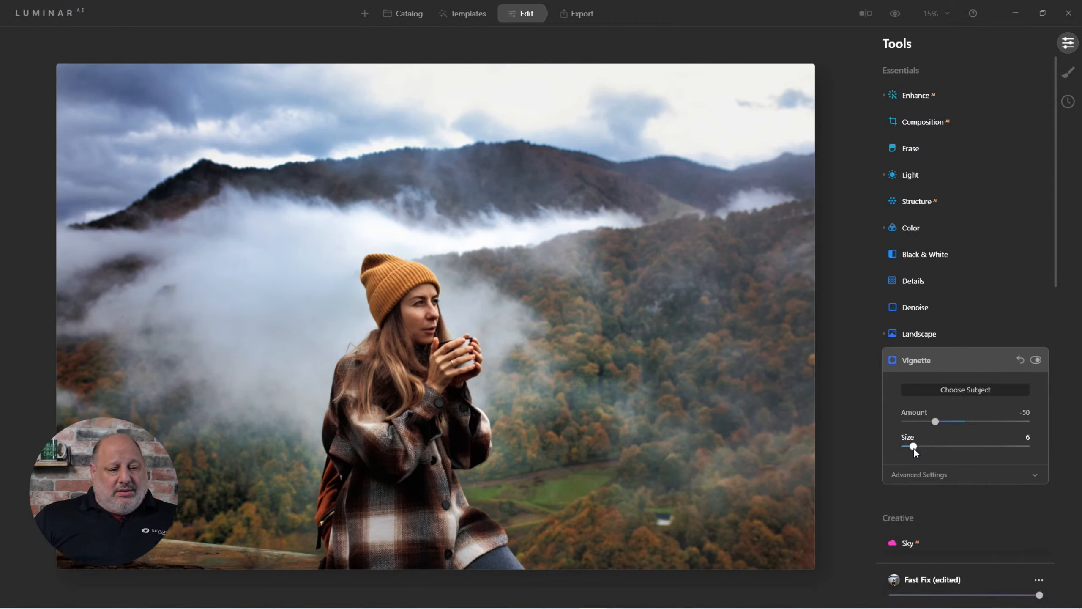
left_click(925, 474)
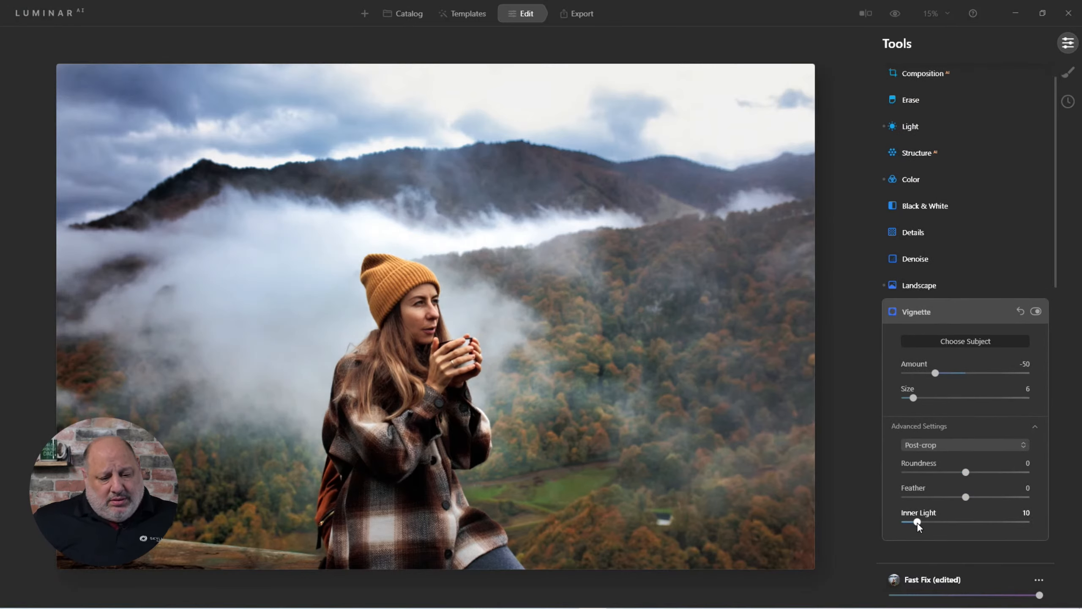
left_click(908, 310)
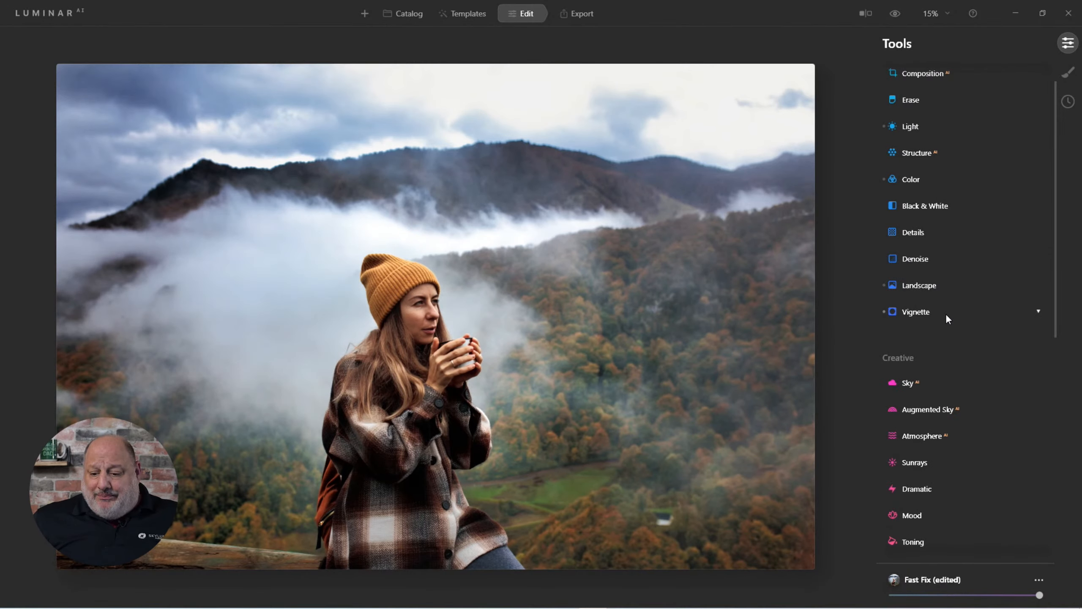
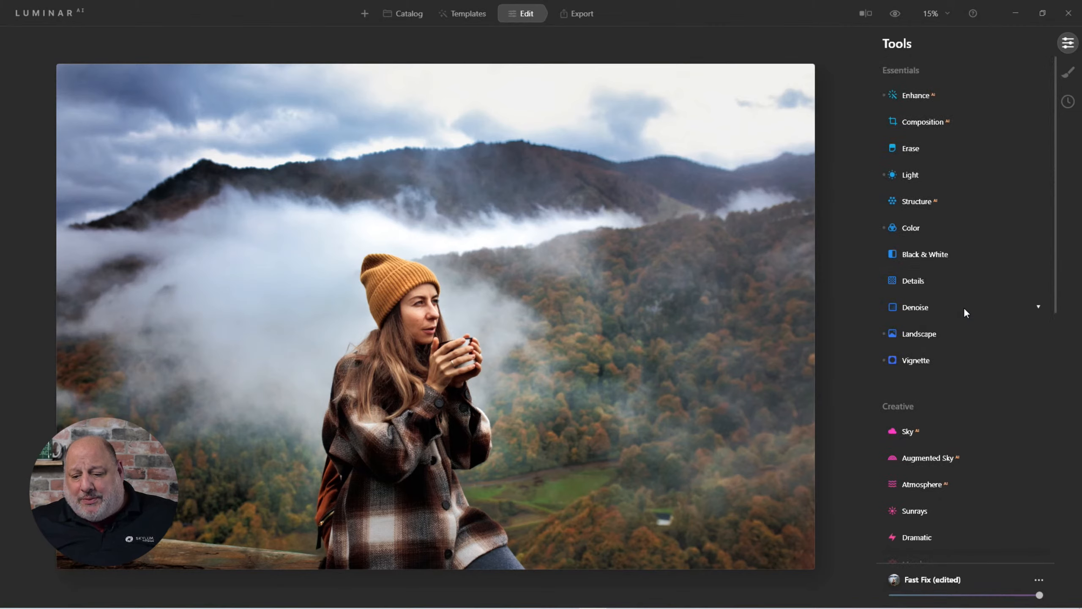
Open the Details tool, set Medium Details to 40, then reset the tool
left_click(911, 281)
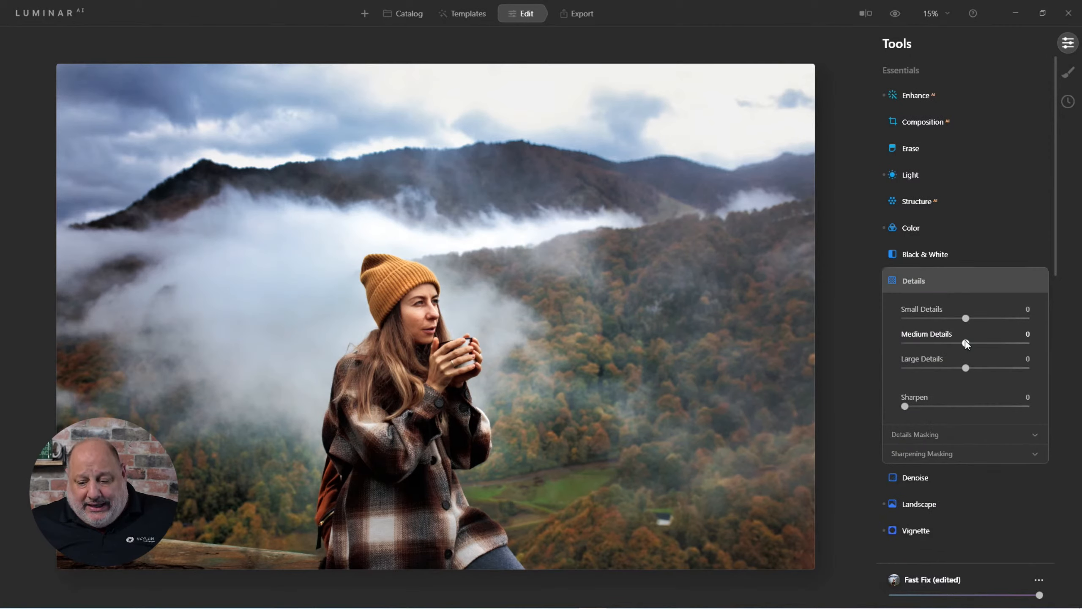
left_click_drag(965, 342, 989, 343)
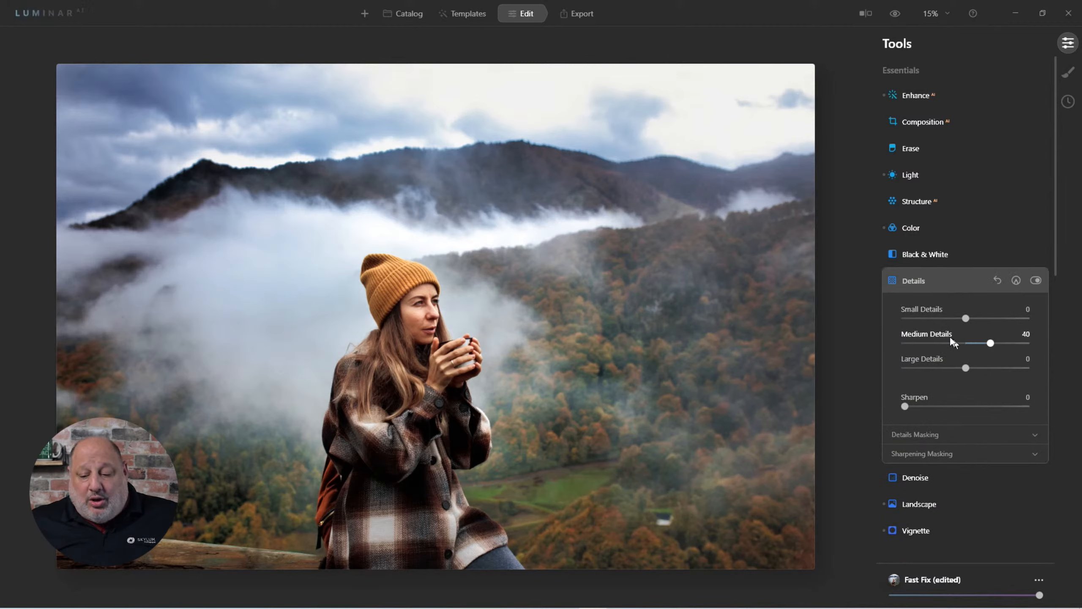
left_click(916, 285)
left_click(916, 284)
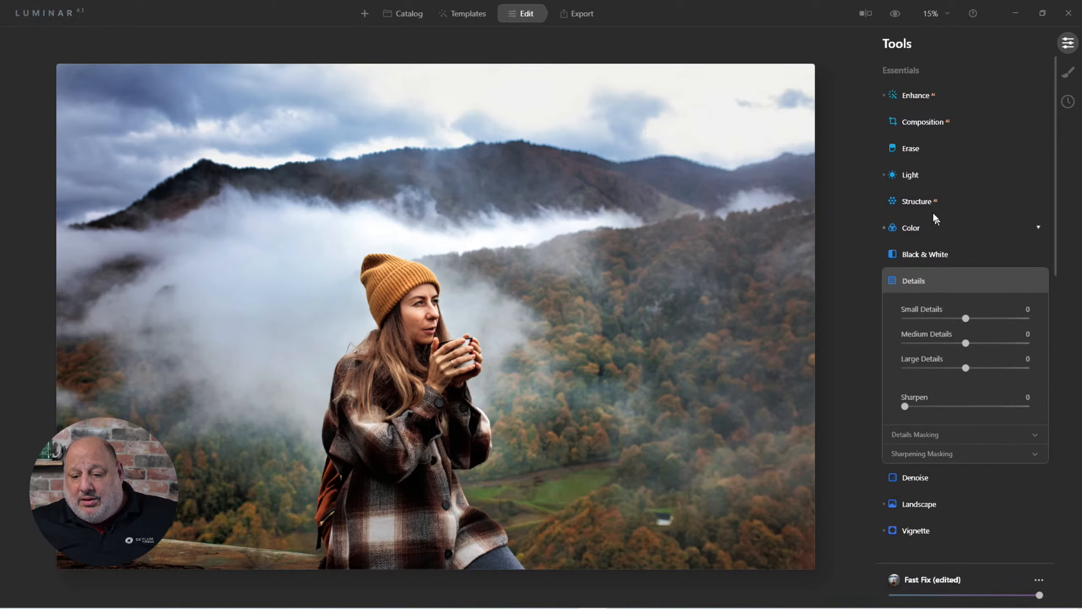
Open Structure, set Amount to 48 and compare the edit with the original
left_click(926, 203)
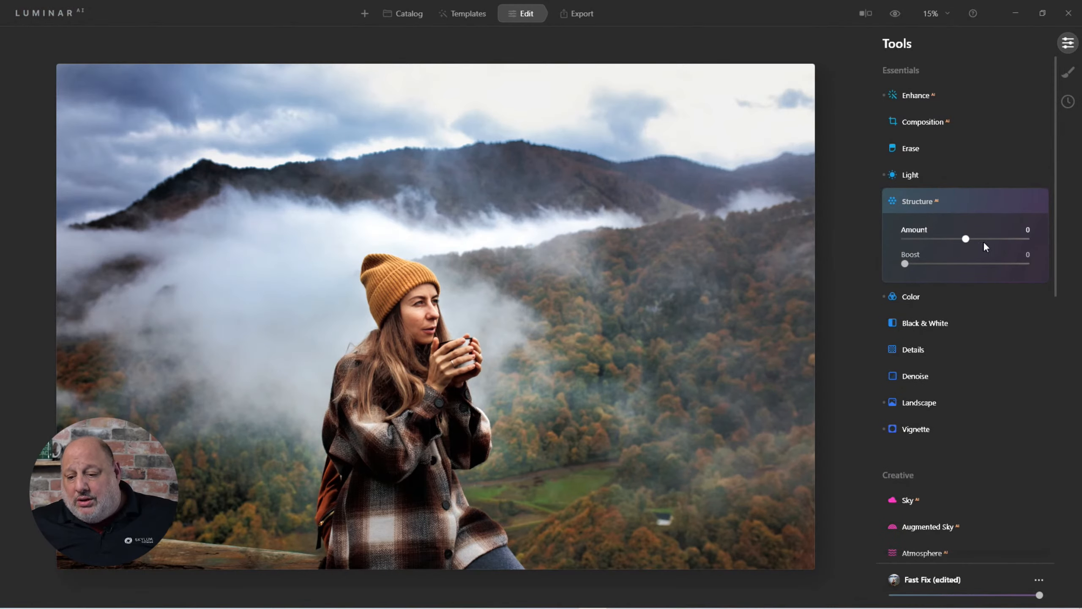
left_click_drag(983, 242, 991, 242)
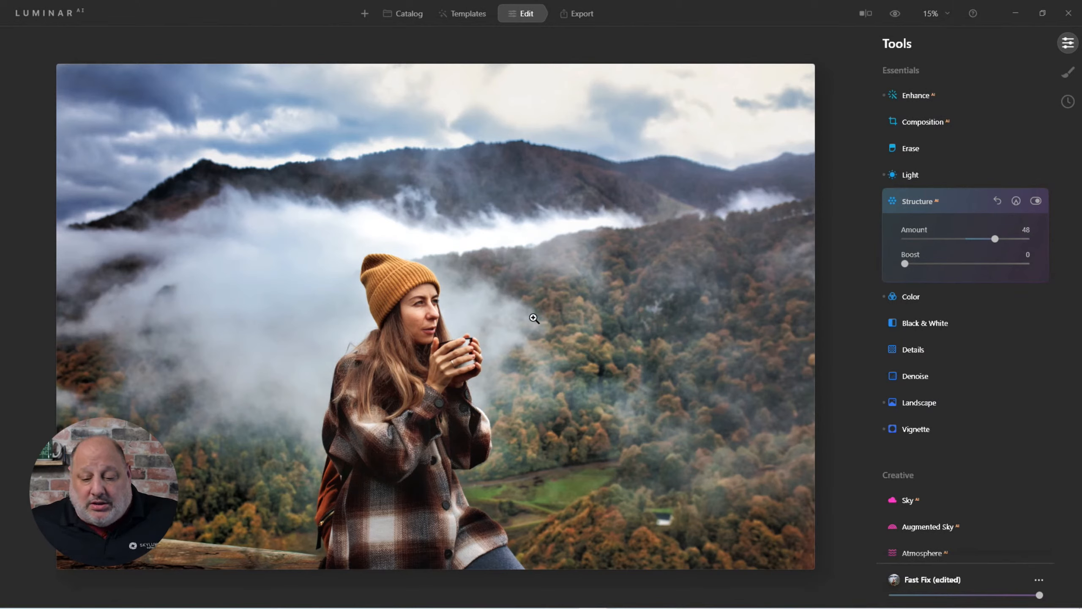
left_click(896, 15)
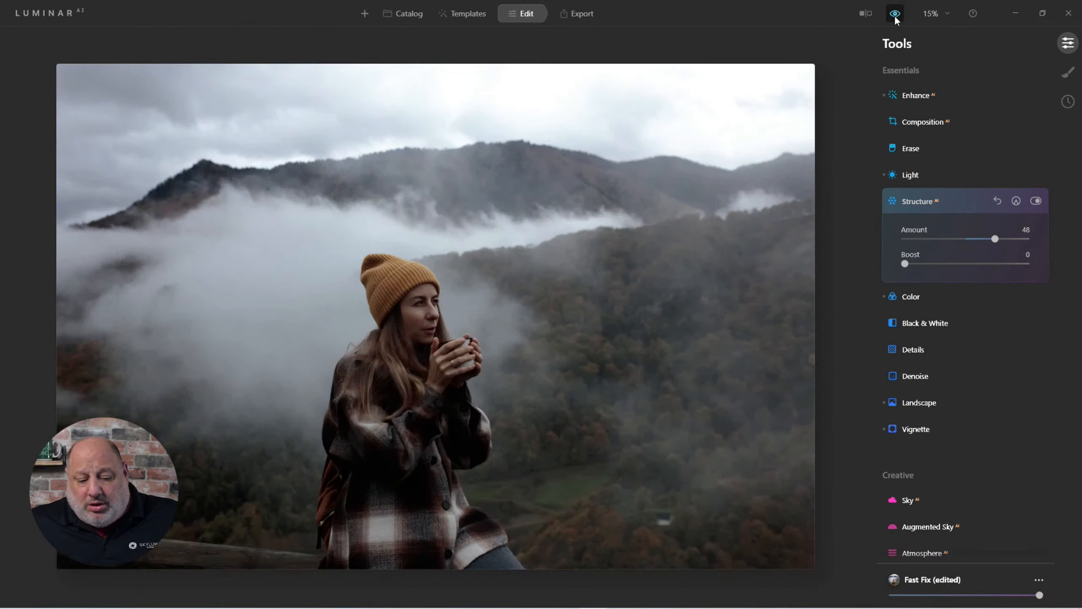
left_click(895, 14)
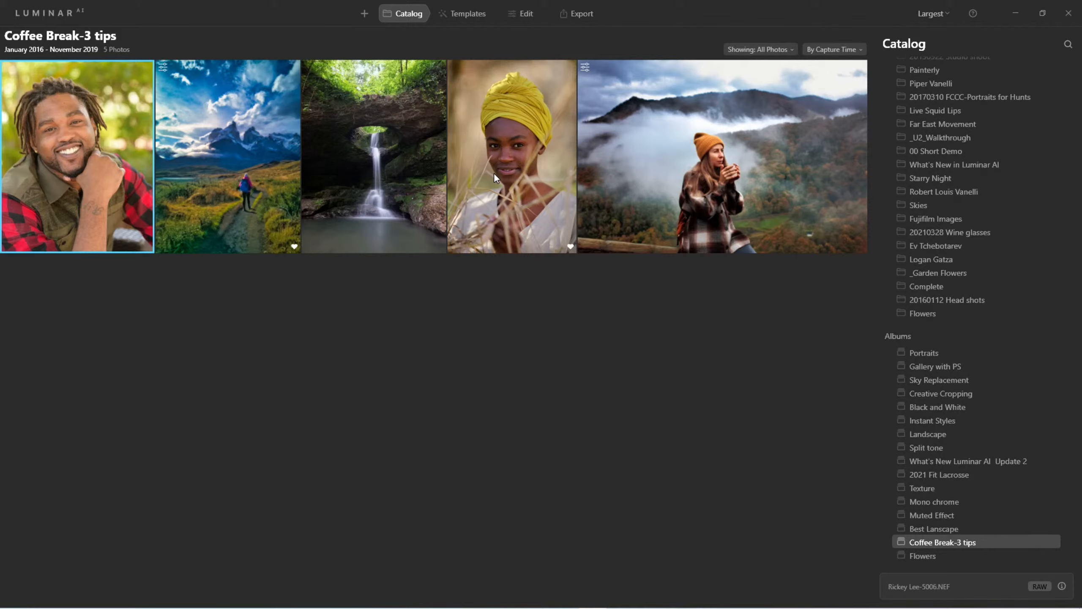
Open the waterfall photo from the catalog and go to the main Templates overview
double_click(396, 154)
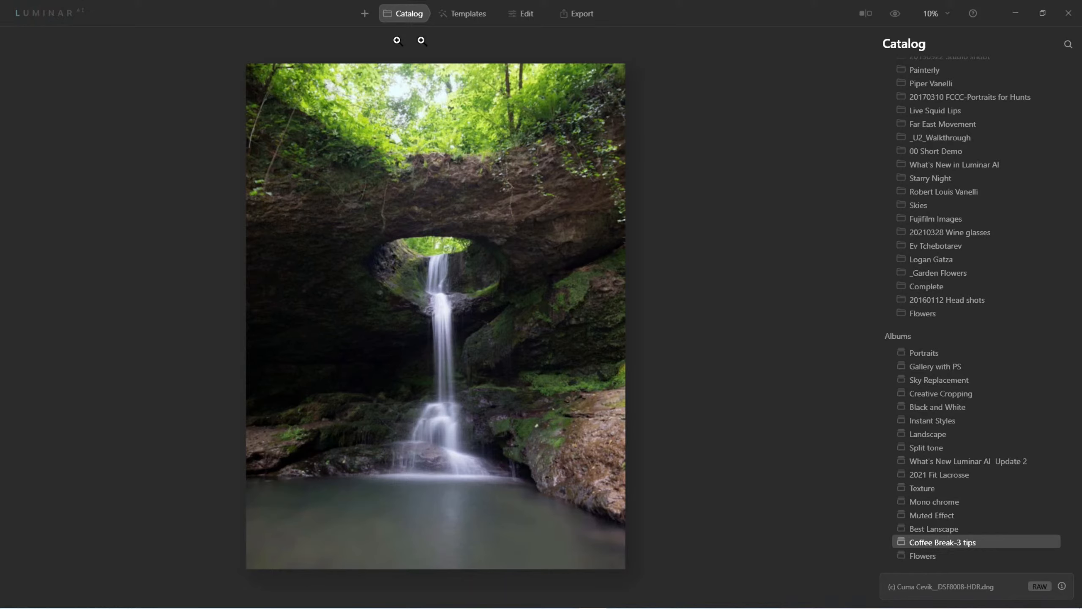
left_click(468, 13)
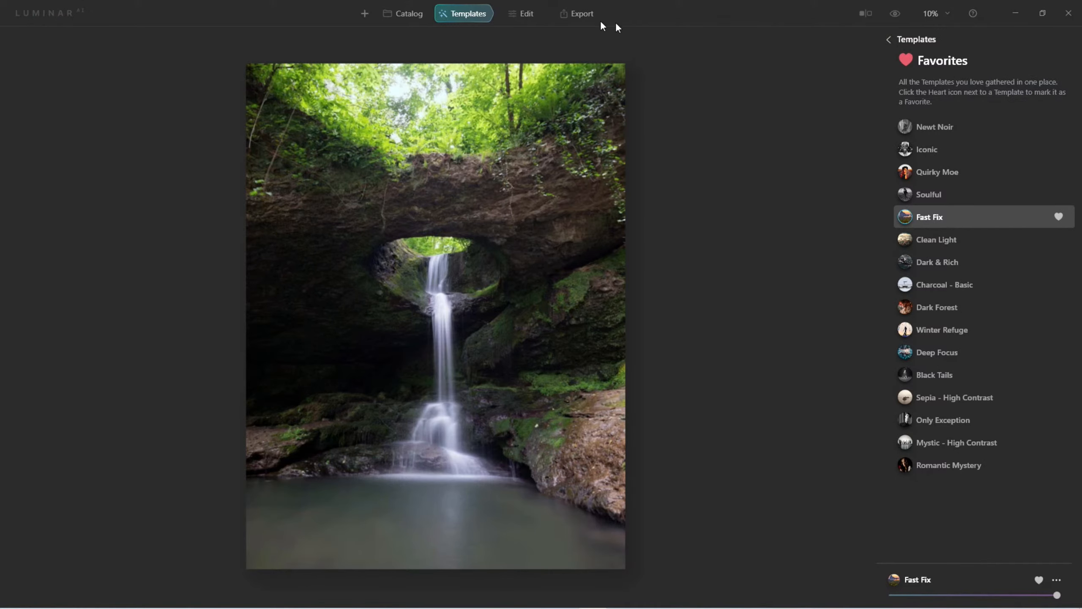
left_click(889, 40)
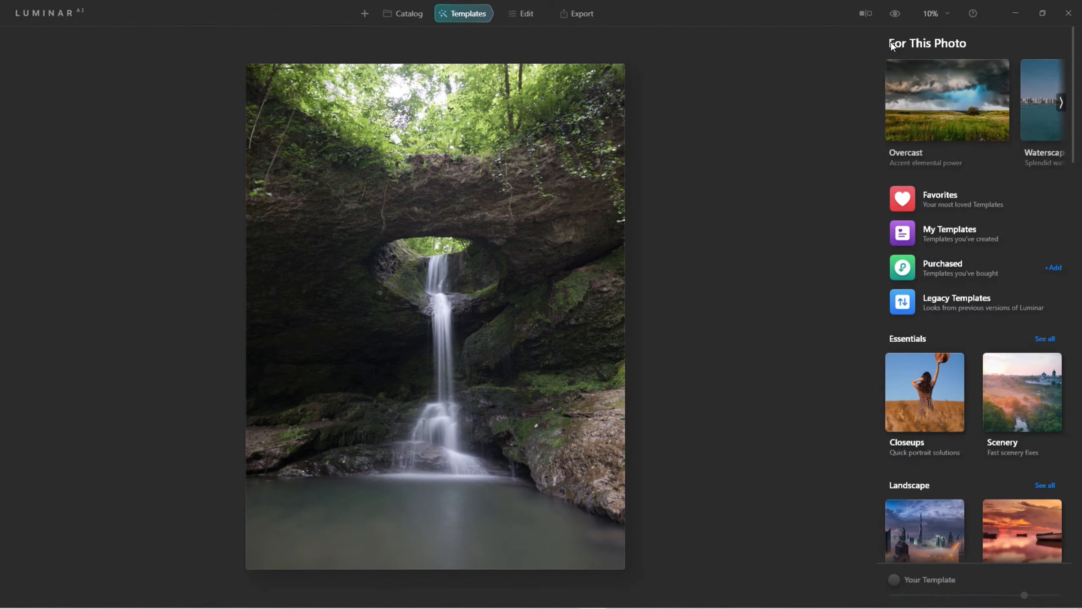
Browse the For This Photo template collections, including the Magical Landscapes marketplace page
left_click(1061, 103)
left_click(1061, 103)
left_click(1062, 103)
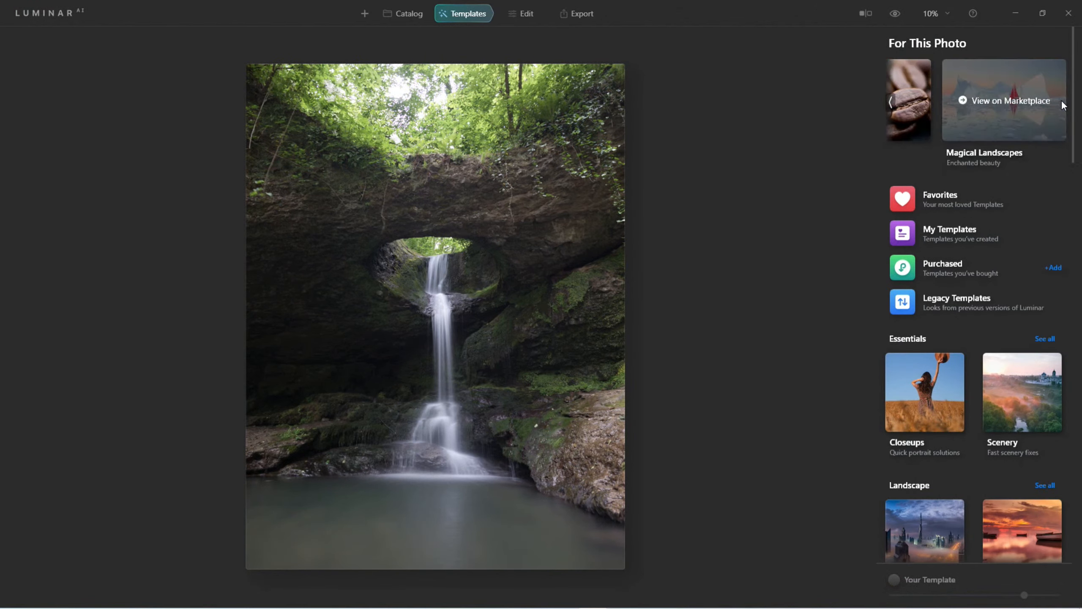
left_click(888, 96)
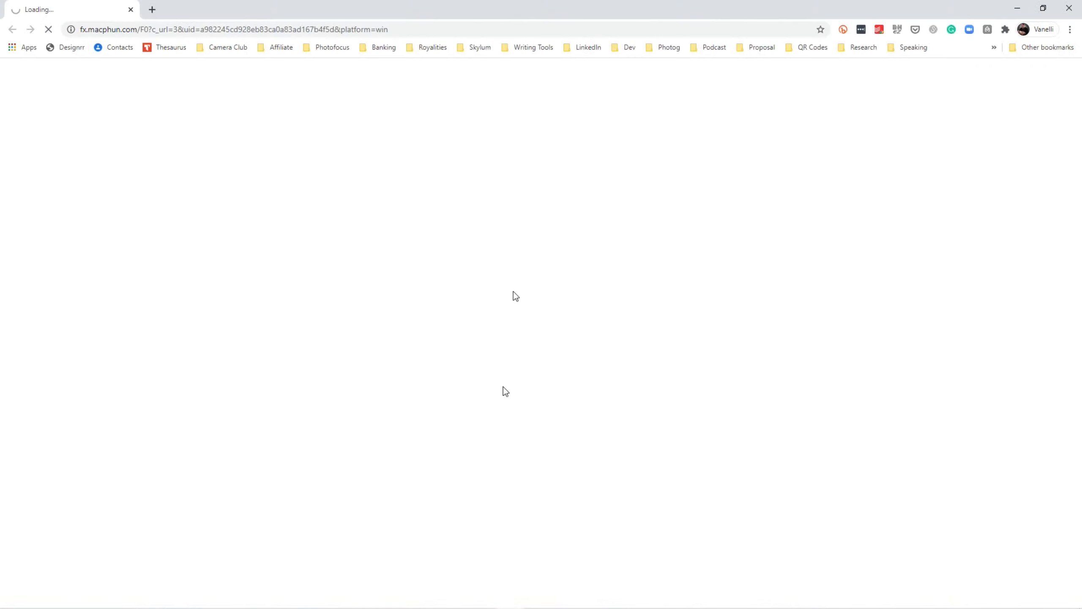
left_click(1069, 8)
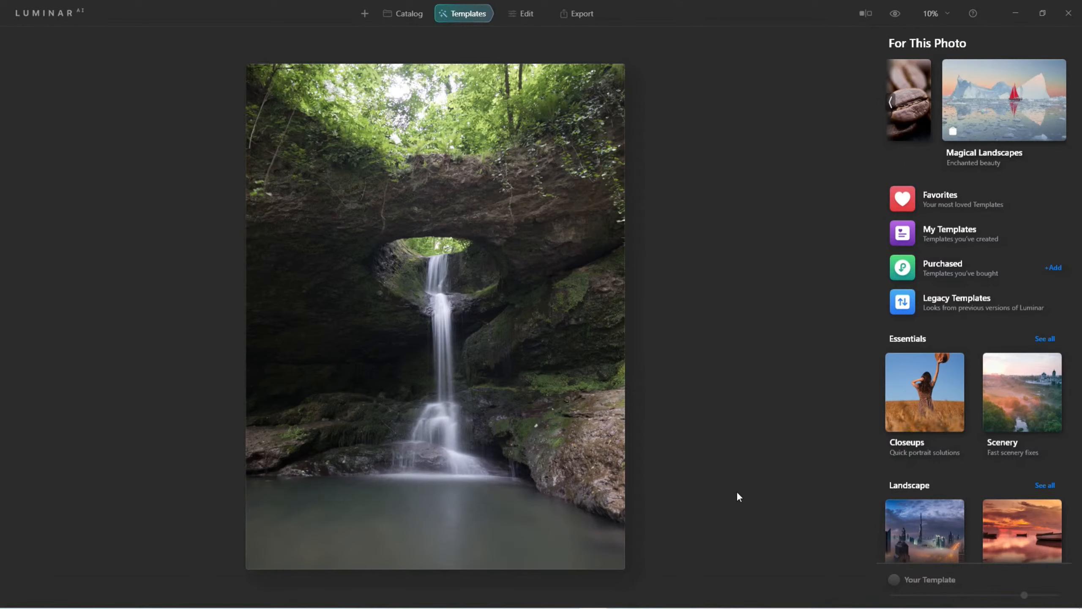
mouse_move(988, 106)
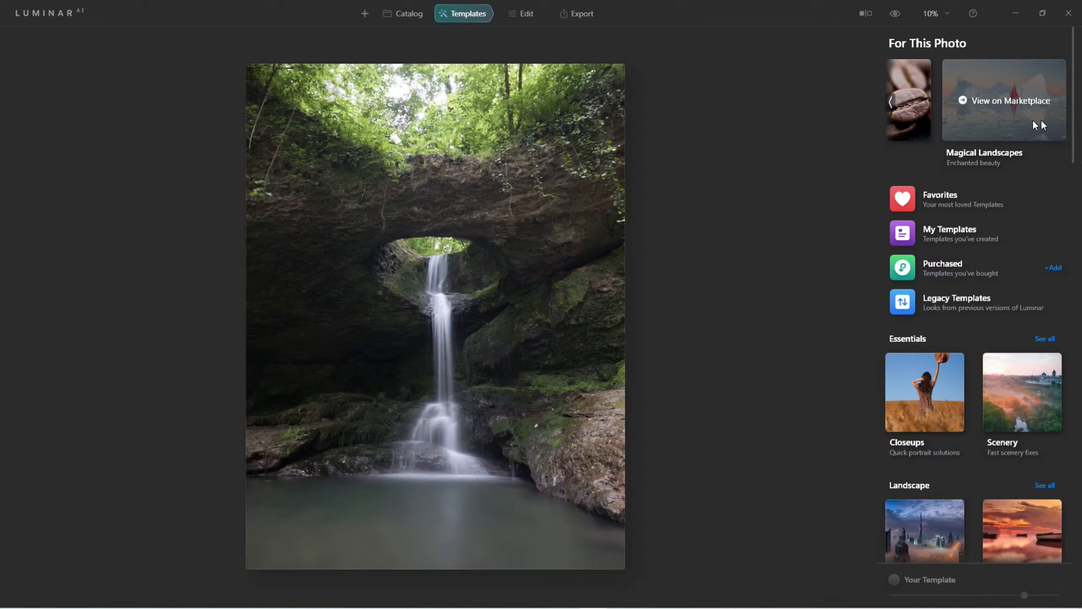
left_click(890, 104)
left_click(891, 104)
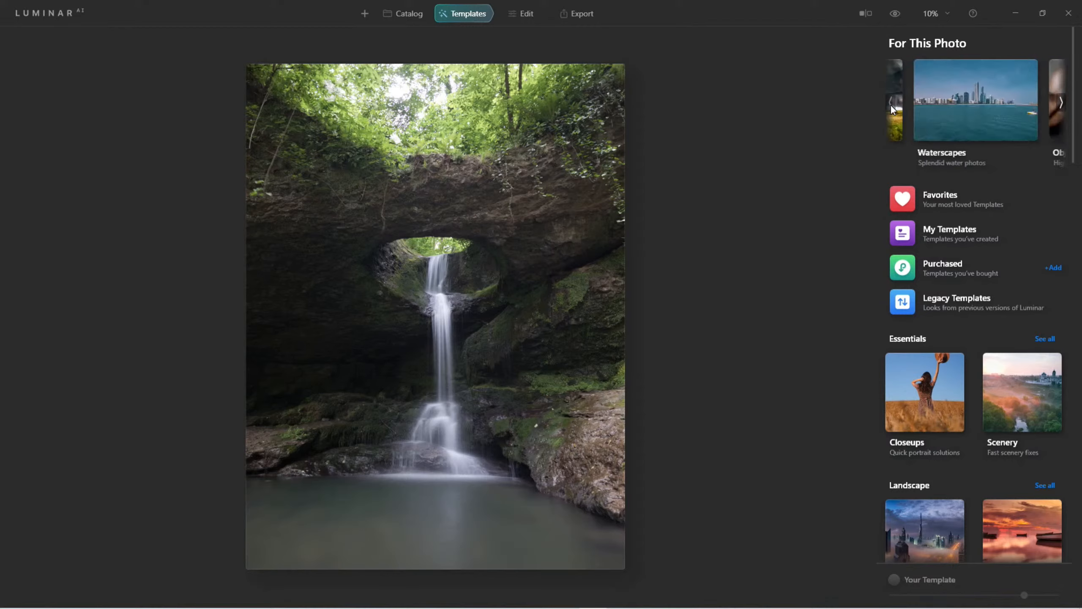
left_click(890, 104)
Open the Overcast collection and apply the Backlit Clouds template after trying Night's Thunder
left_click(903, 106)
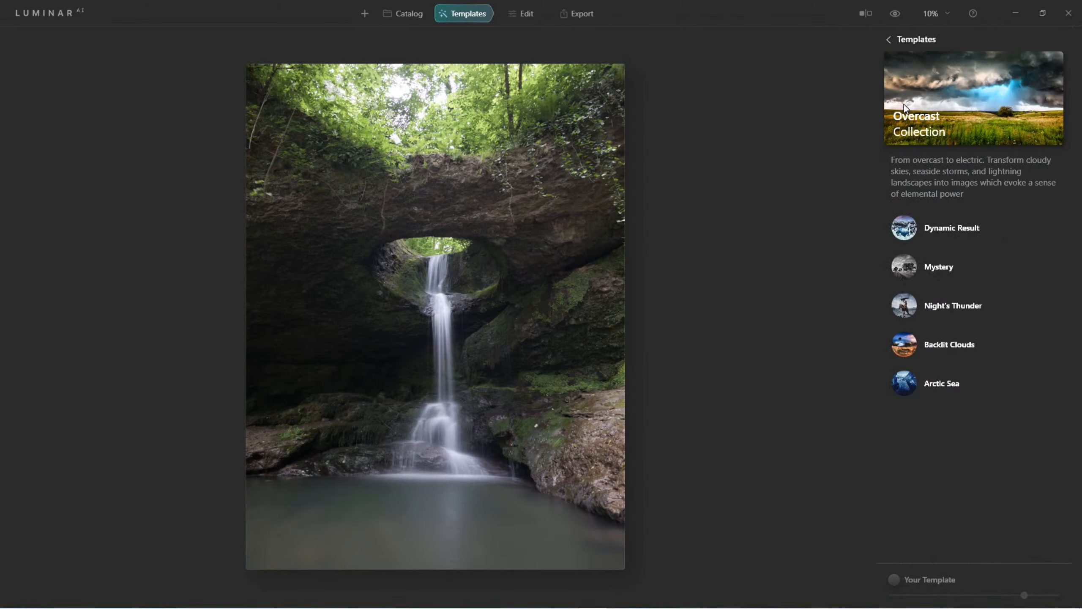
left_click(898, 308)
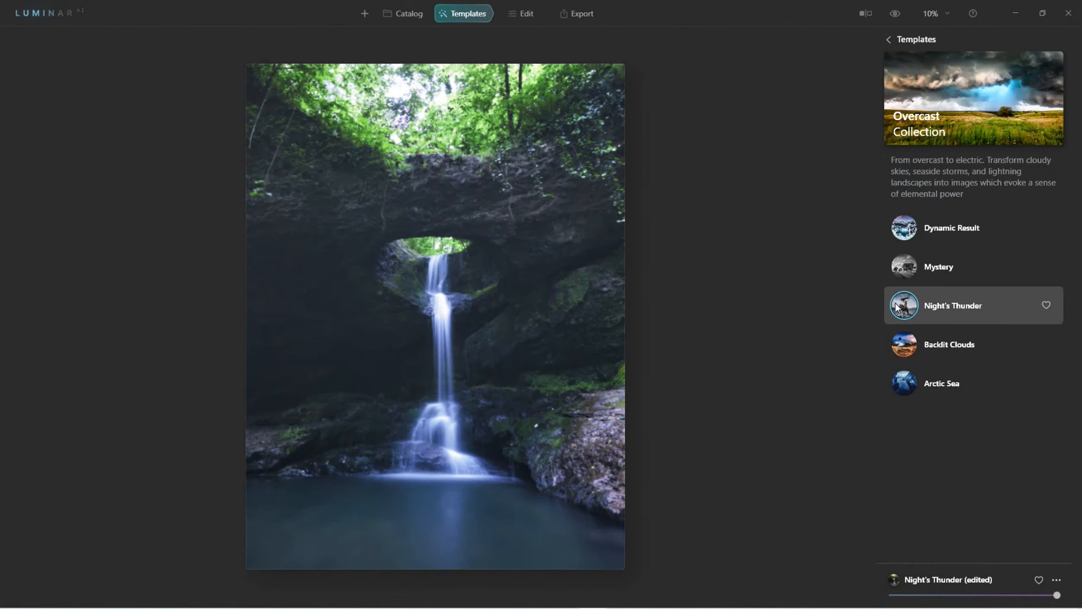
left_click(906, 345)
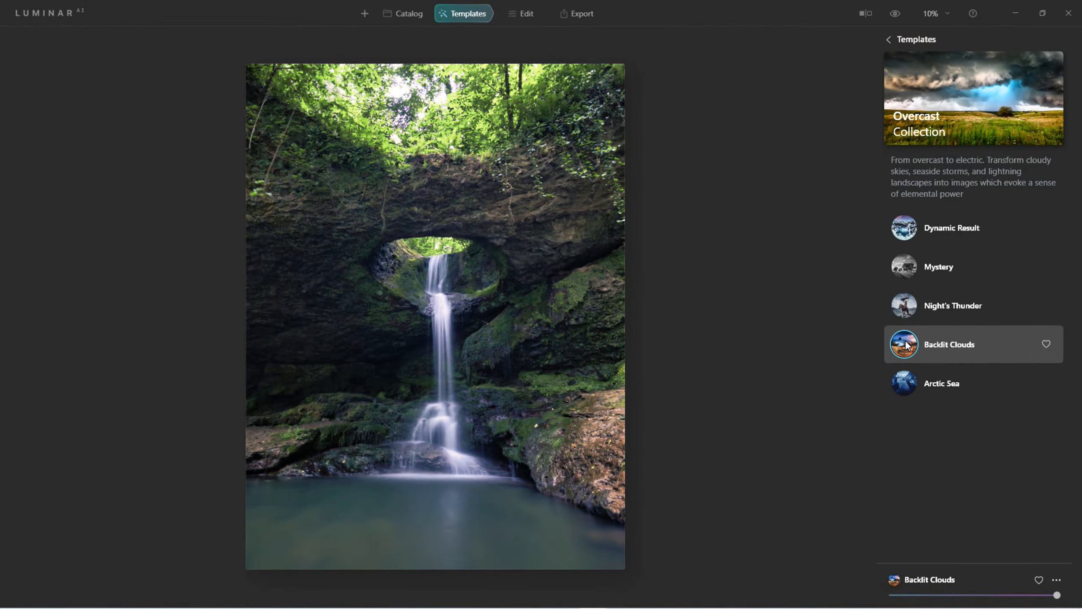
Compare the templated waterfall photo with the original
left_click(896, 13)
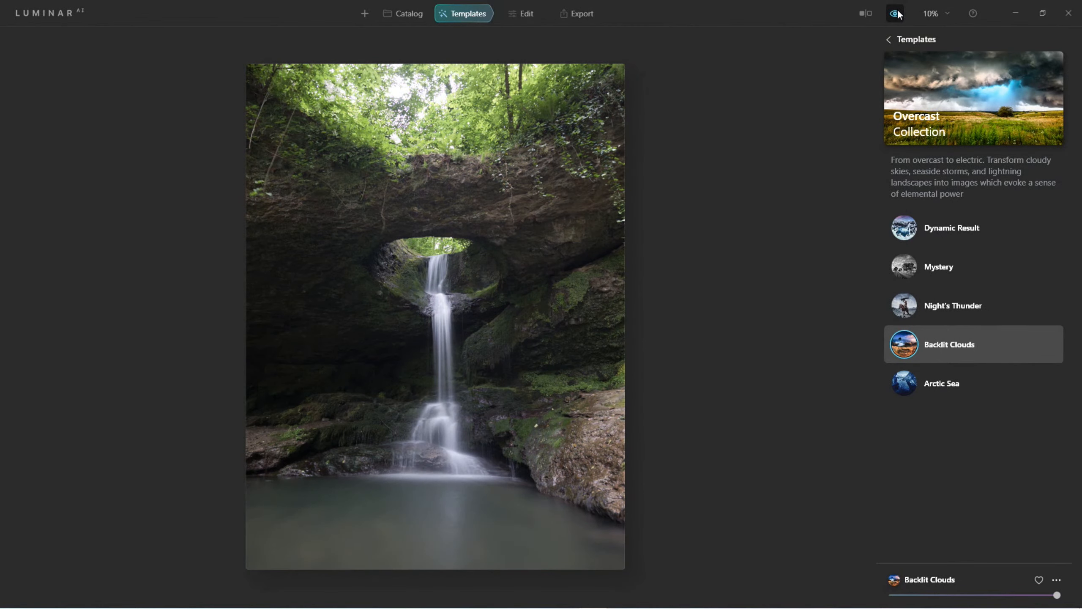
left_click(896, 13)
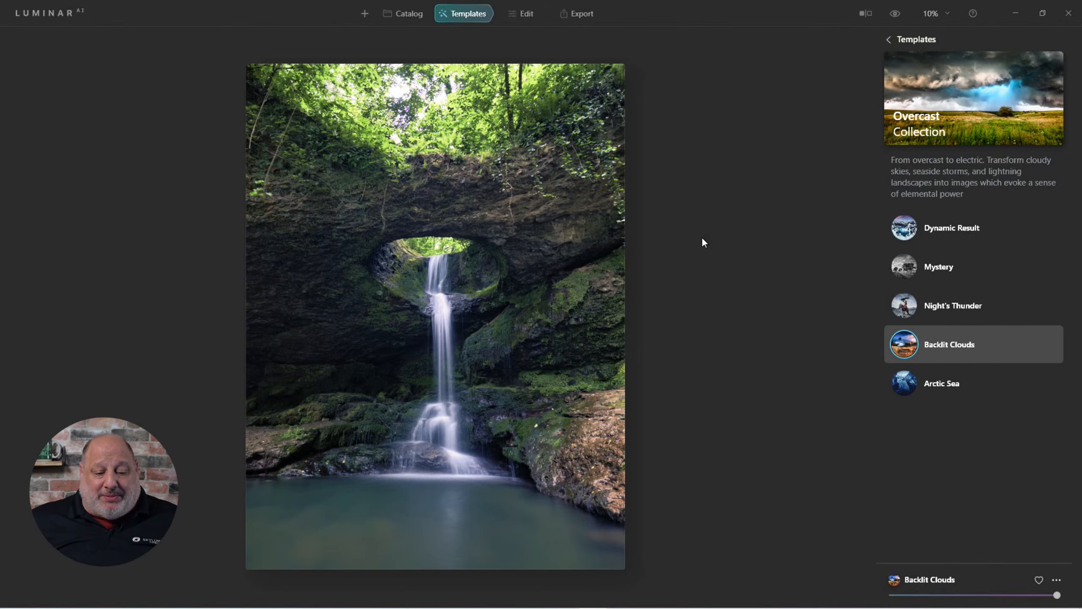
left_click(896, 13)
left_click(896, 13)
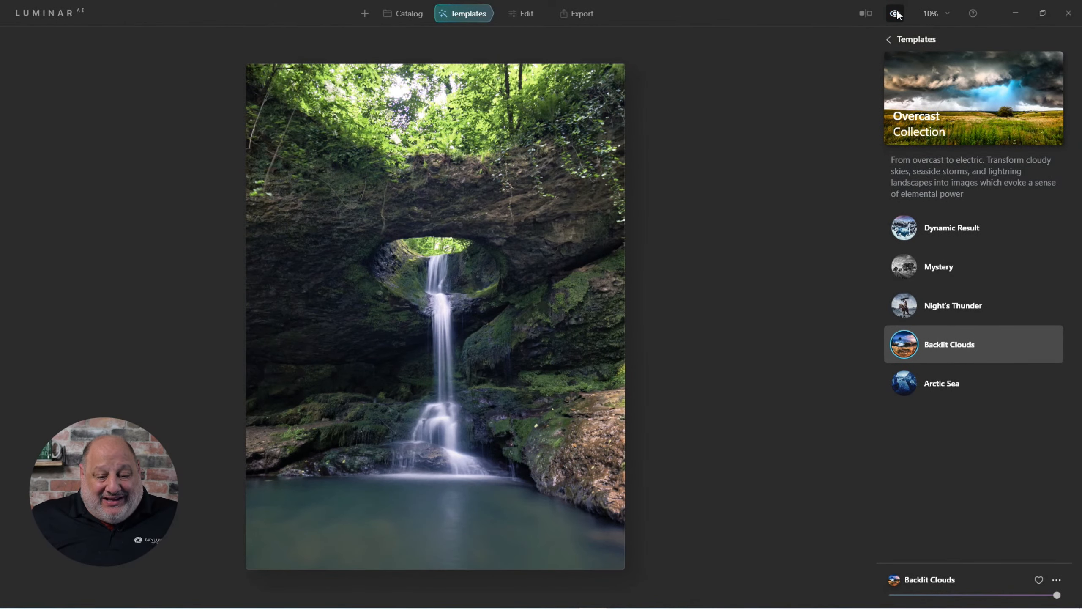
Switch to editing, open Enhance and set Accent to 63
left_click(521, 17)
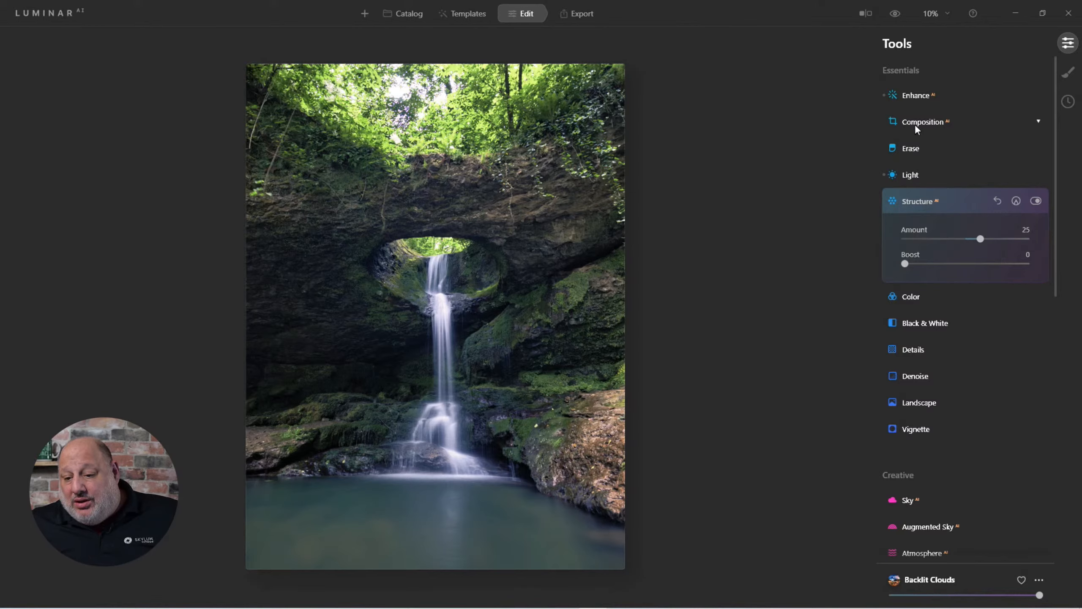
left_click(915, 94)
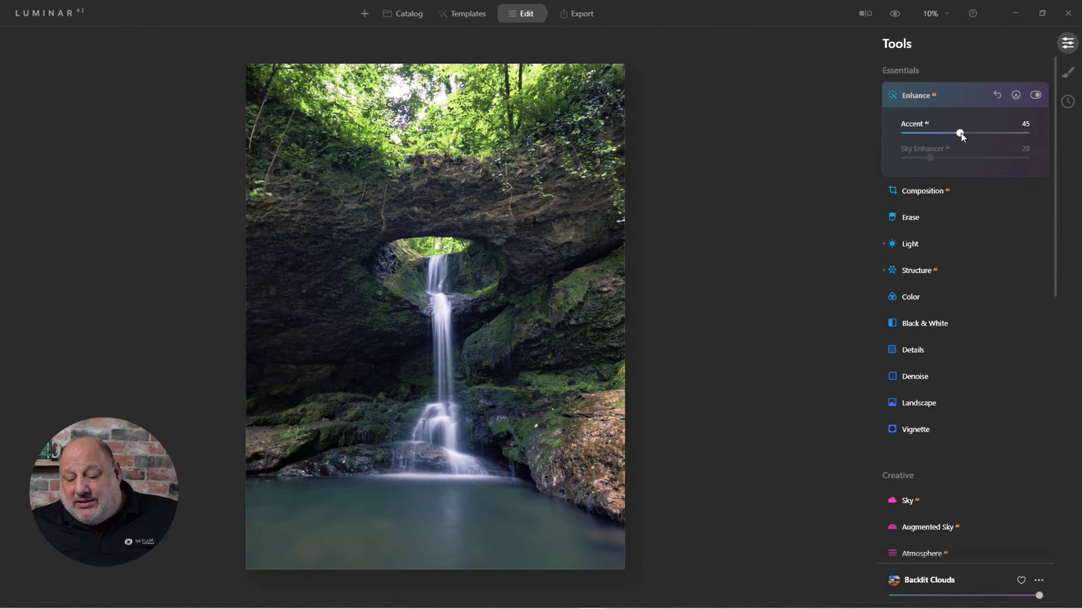
left_click_drag(961, 133, 983, 138)
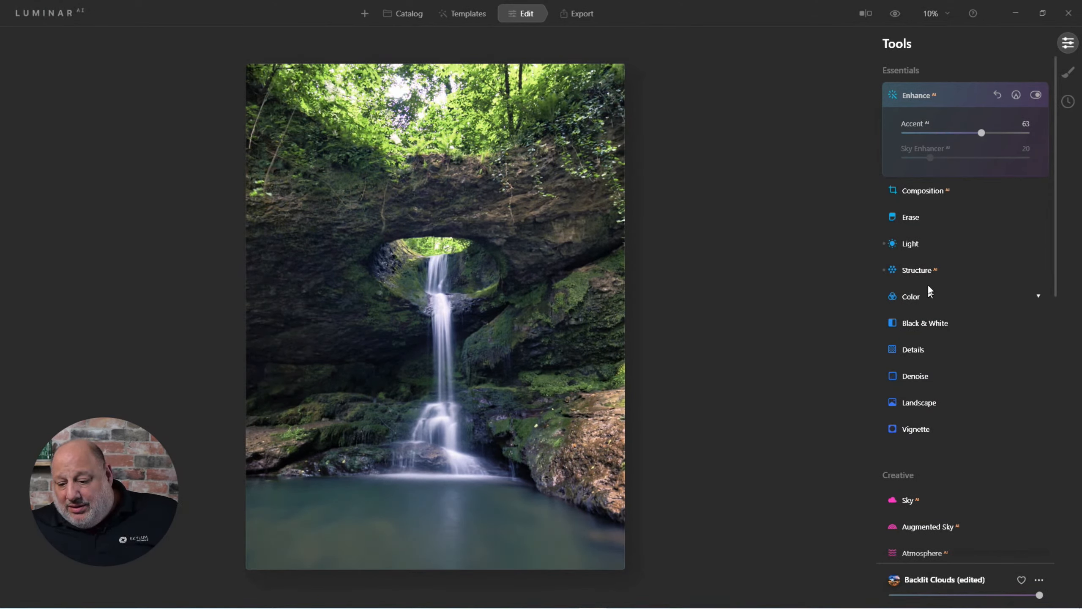
Open the Light tool, set Blacks to -14 and Whites to 15, then collapse it
left_click(916, 242)
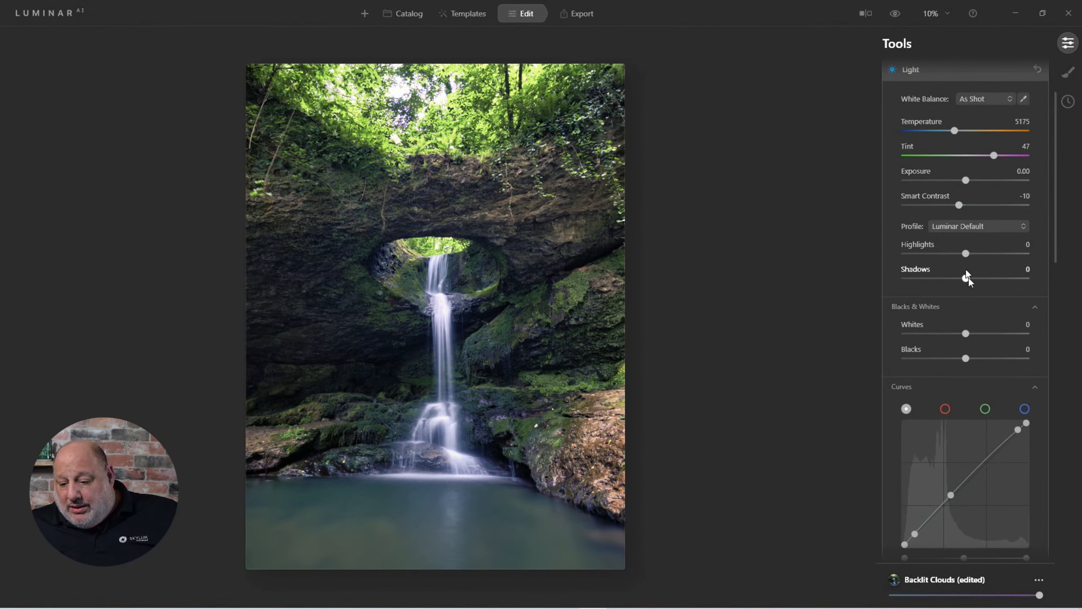
left_click_drag(965, 358, 962, 332)
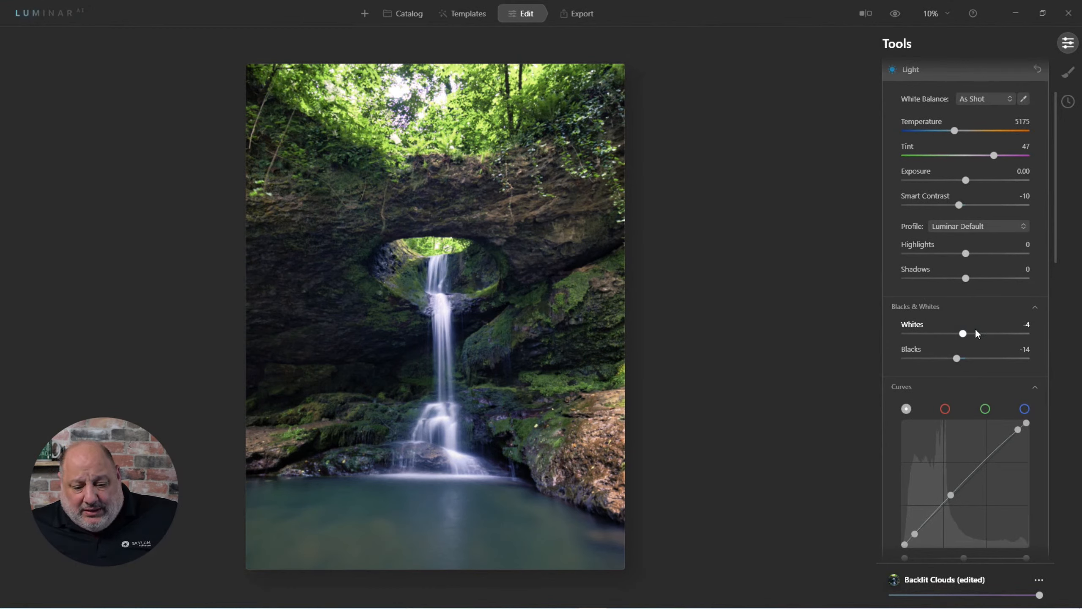
left_click(975, 333)
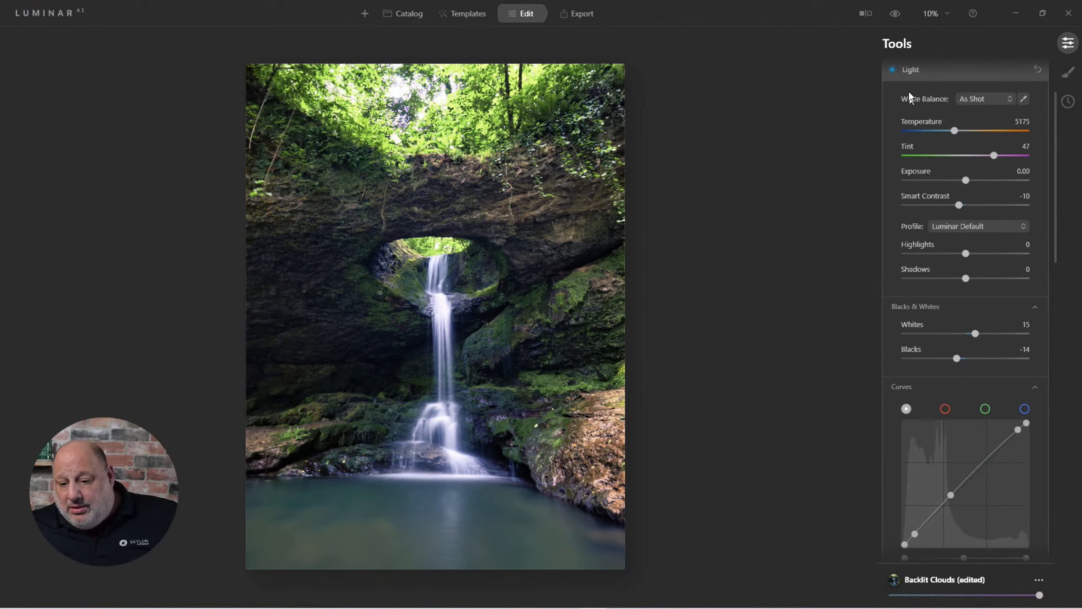
left_click(906, 71)
Open Supercontrast and set Shadows Contrast to 47 and Shadows Balance to 5
scroll(947, 373, "down", 6)
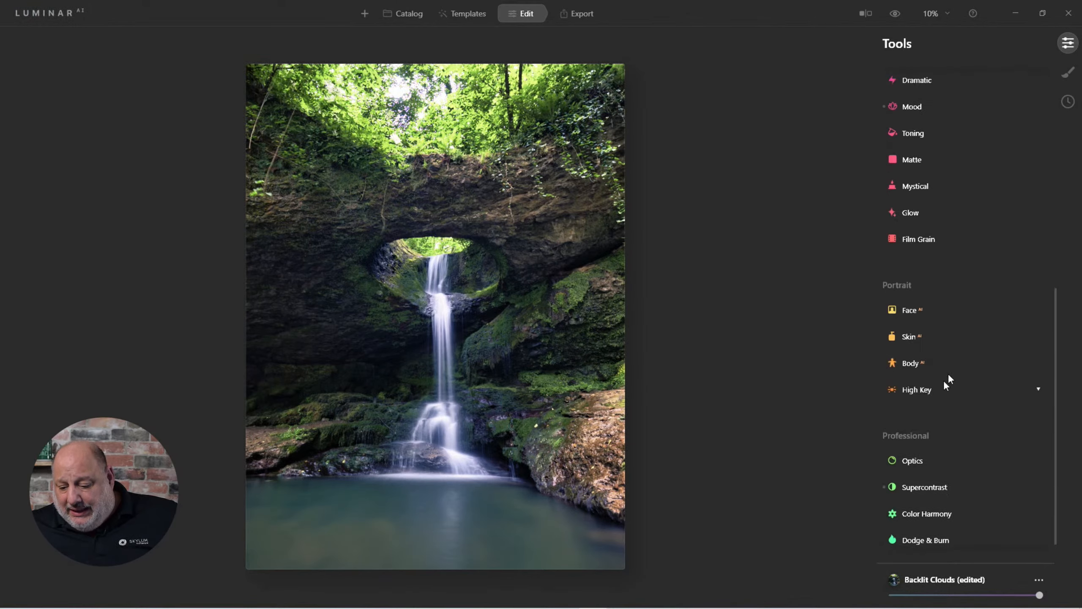
left_click(923, 451)
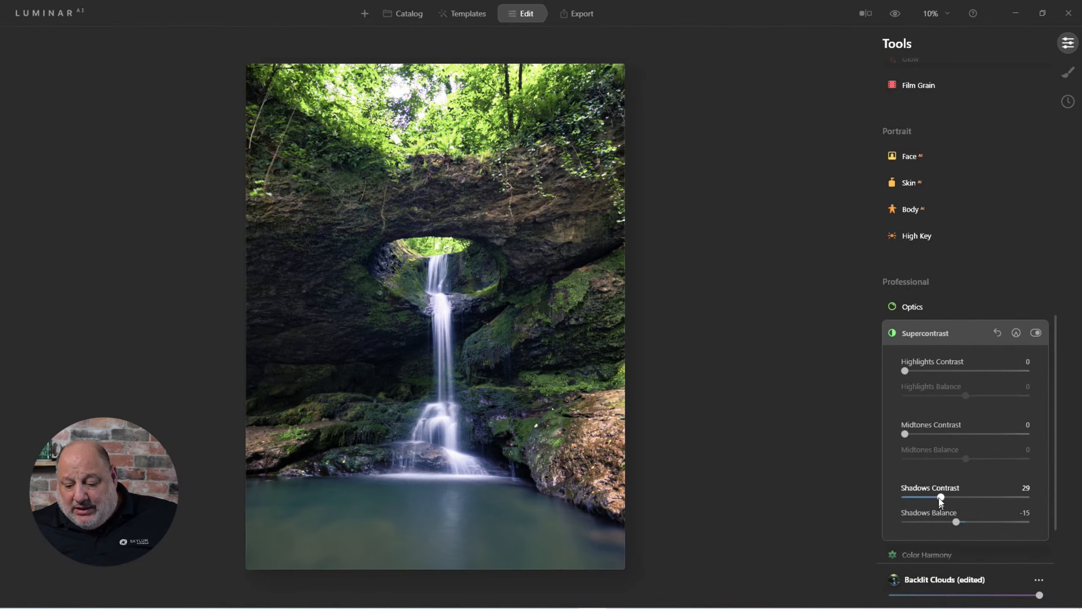
left_click_drag(940, 497, 966, 526)
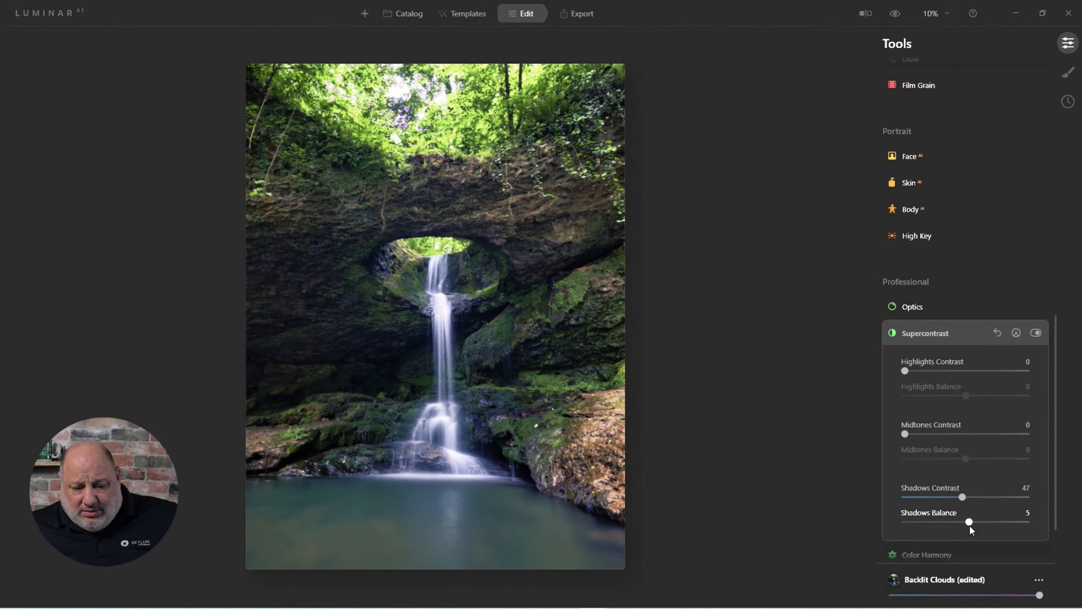
Set Supercontrast Highlights Contrast to 33 and Highlights Balance to 26
left_click_drag(904, 371, 953, 403)
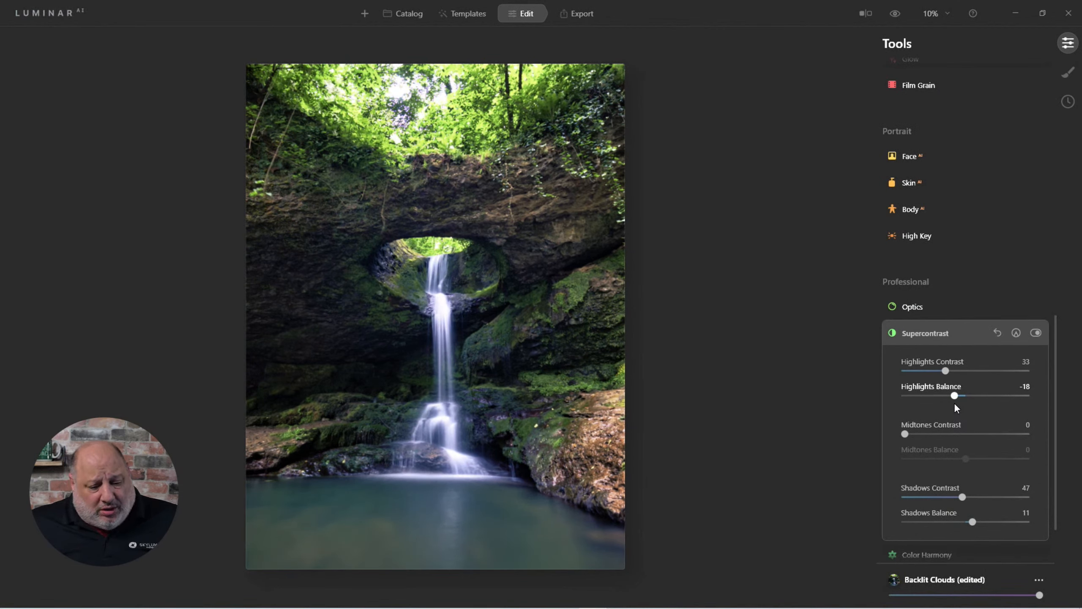
left_click_drag(959, 403, 978, 405)
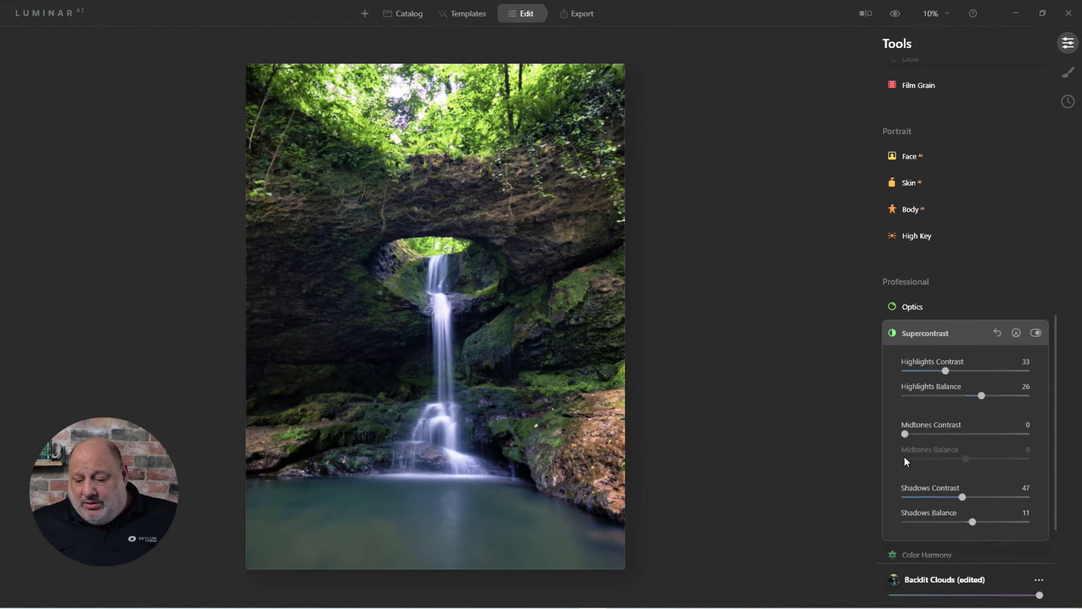
Set Midtones Balance to -30, reset Midtones Contrast to 0, and set Shadows Contrast 38, Shadows Balance 26
left_click_drag(946, 435, 946, 465)
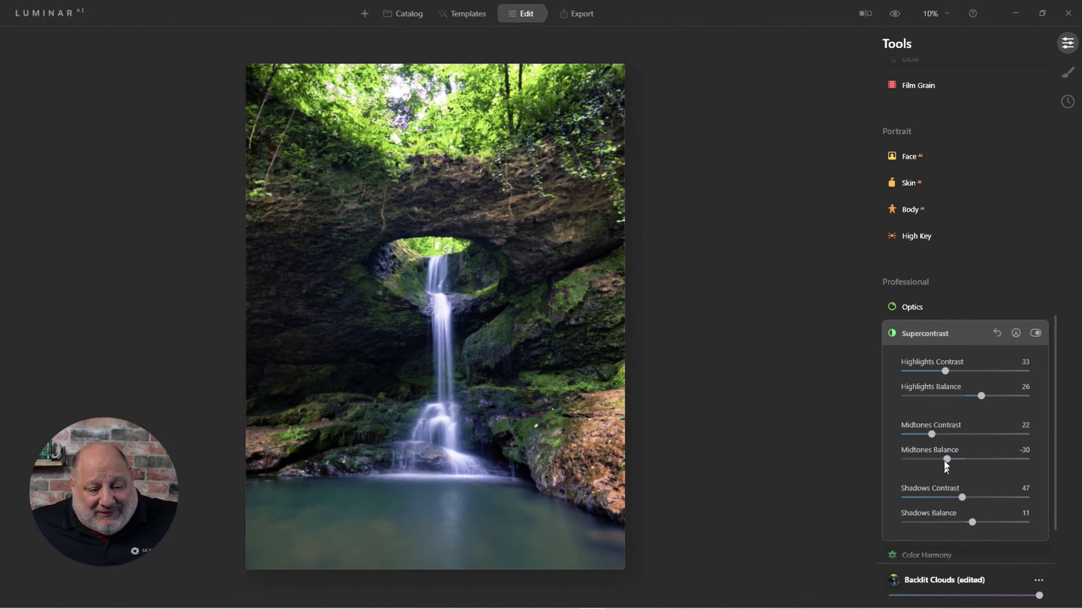
double_click(928, 435)
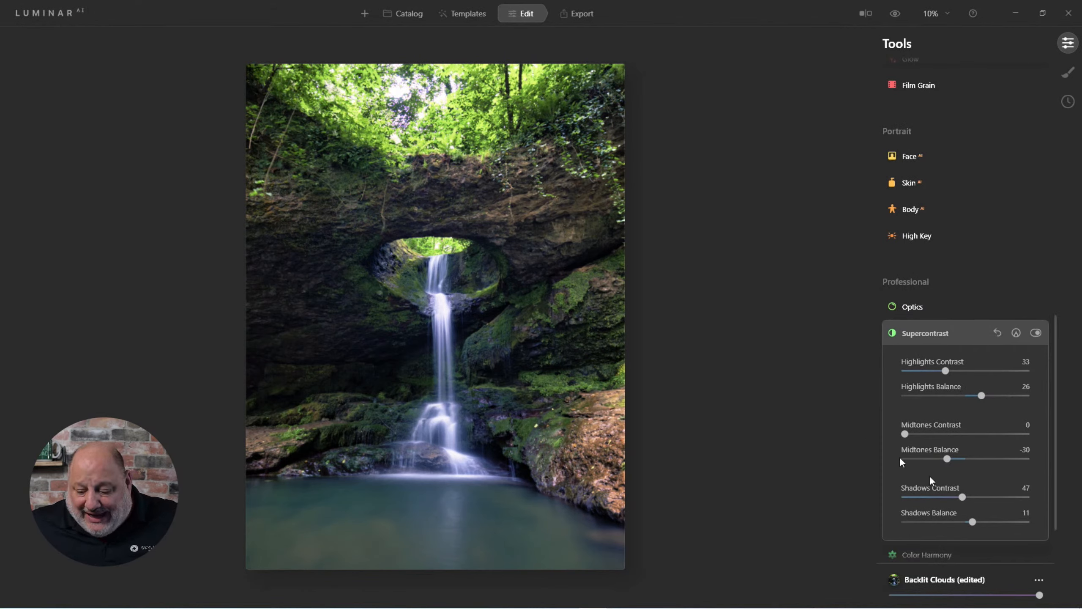
left_click_drag(974, 521, 943, 497)
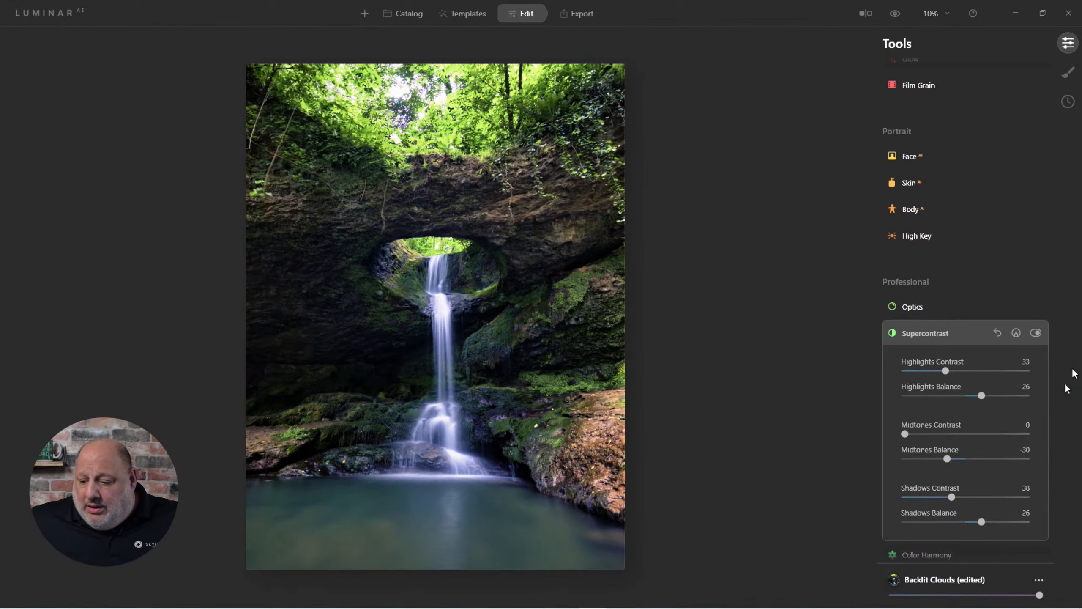
Toggle Supercontrast off and back on to compare its effect, then collapse the tool
left_click(1035, 334)
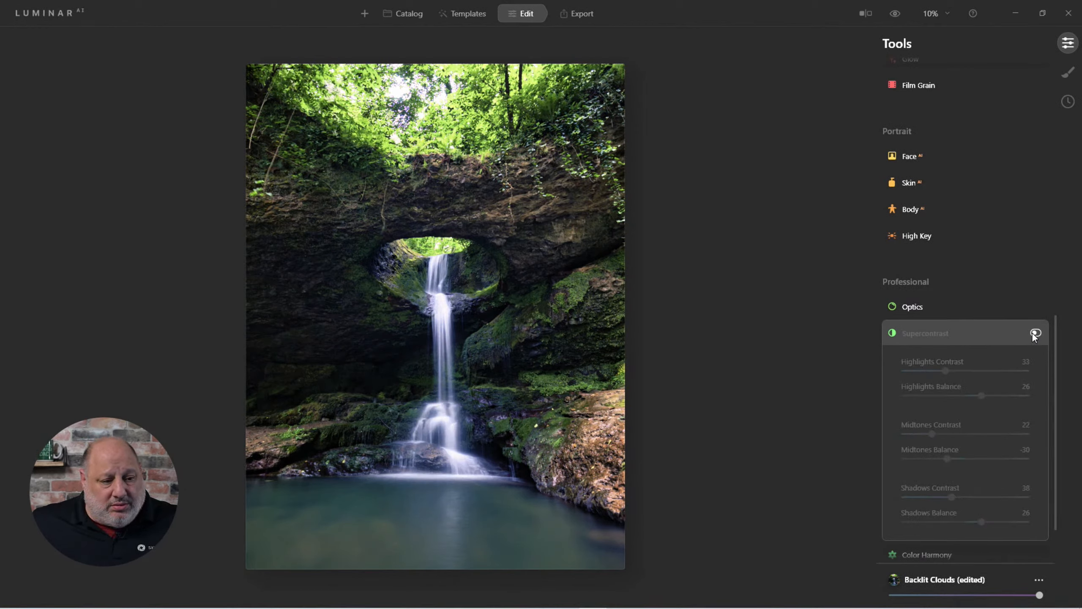
left_click(1035, 335)
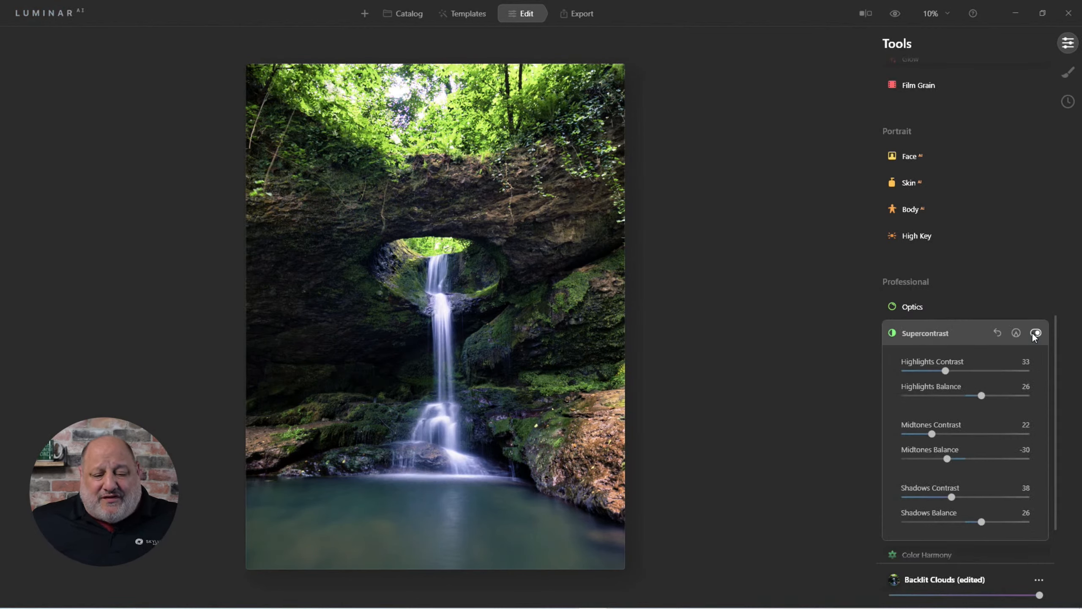
left_click(932, 331)
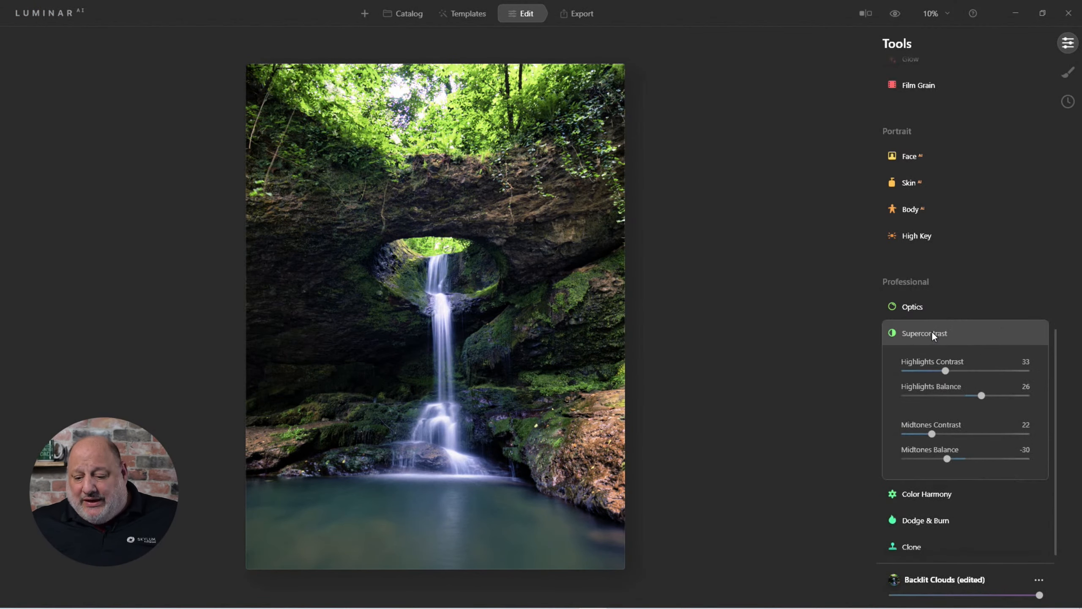
Review the current Structure and Light settings, then collapse the Light tool
scroll(928, 307, "up", 10)
scroll(929, 298, "up", 3)
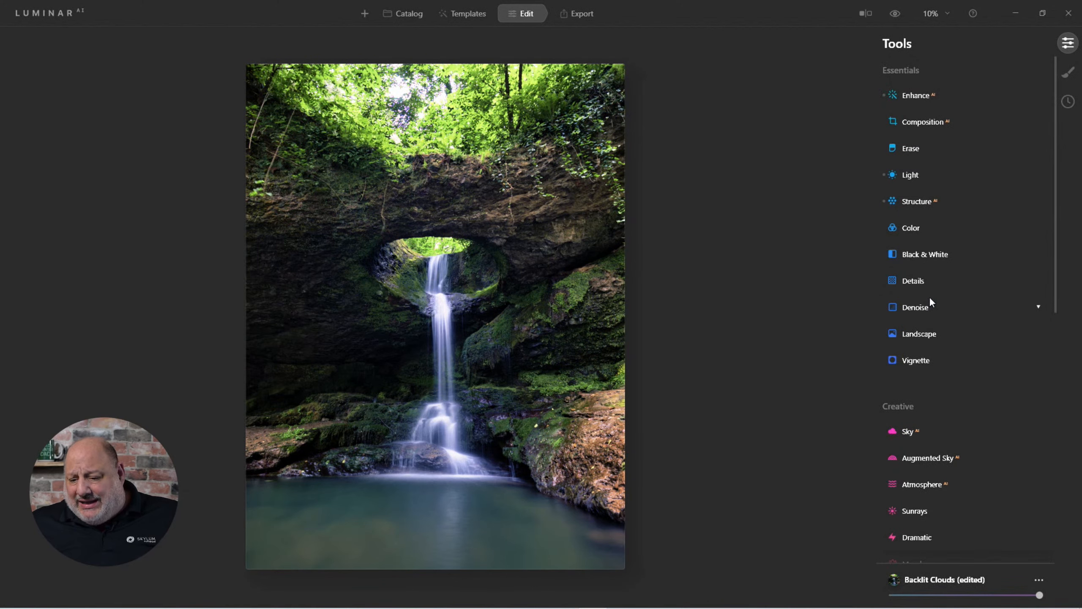
left_click(922, 202)
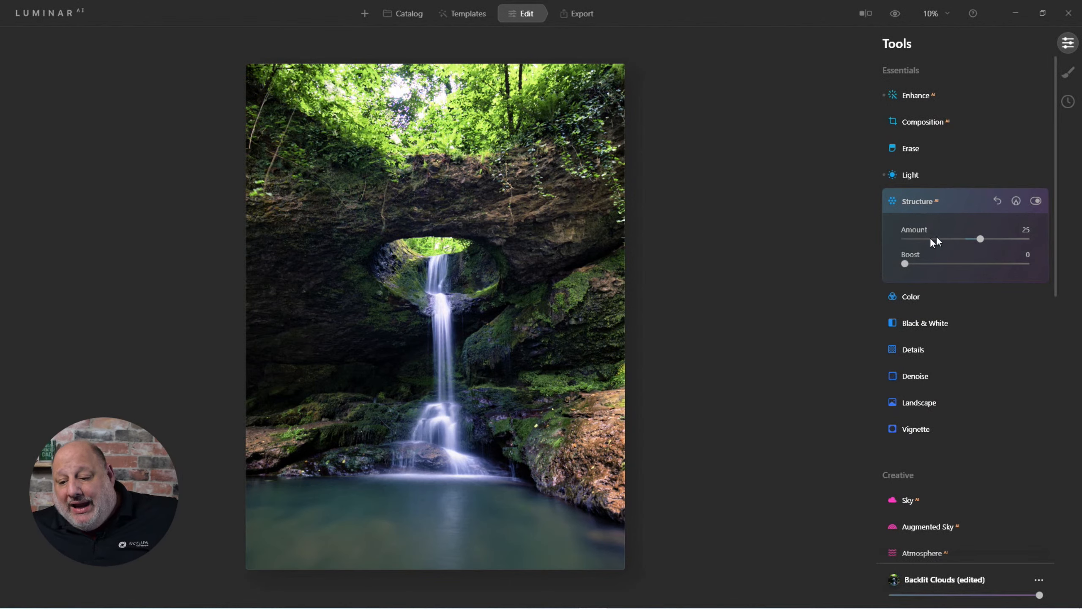
left_click(911, 174)
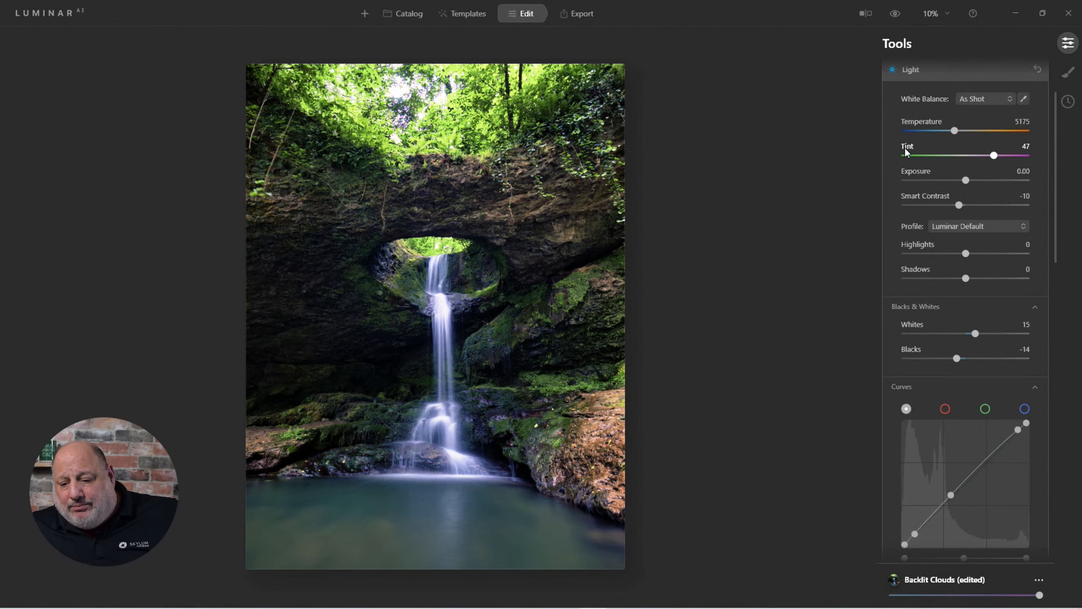
left_click(908, 68)
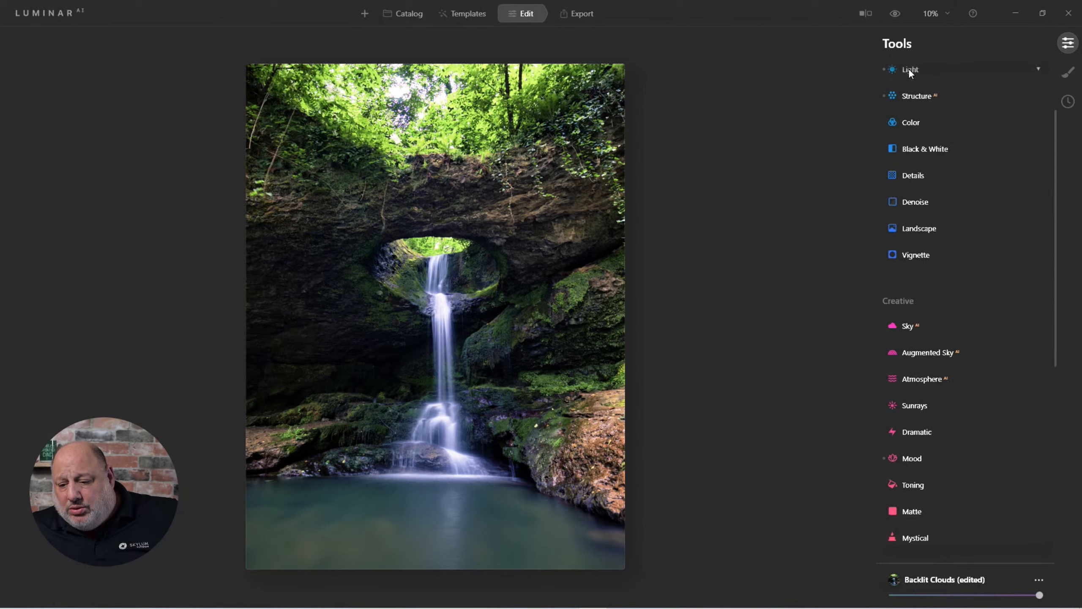
Open the Details tool, set Medium Details to 12, and collapse it
left_click(913, 173)
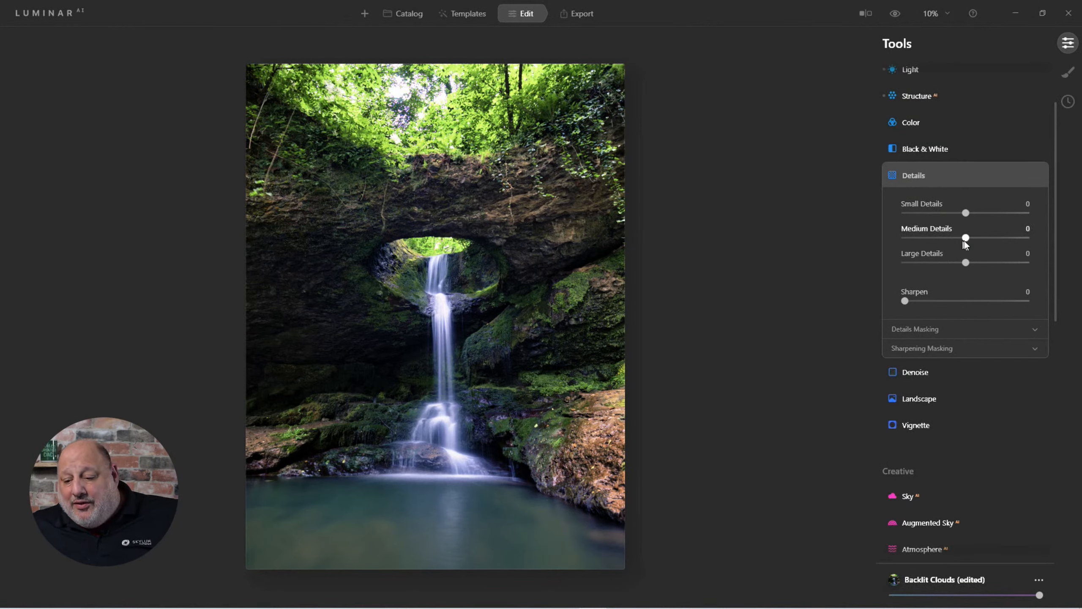
left_click_drag(966, 241, 973, 240)
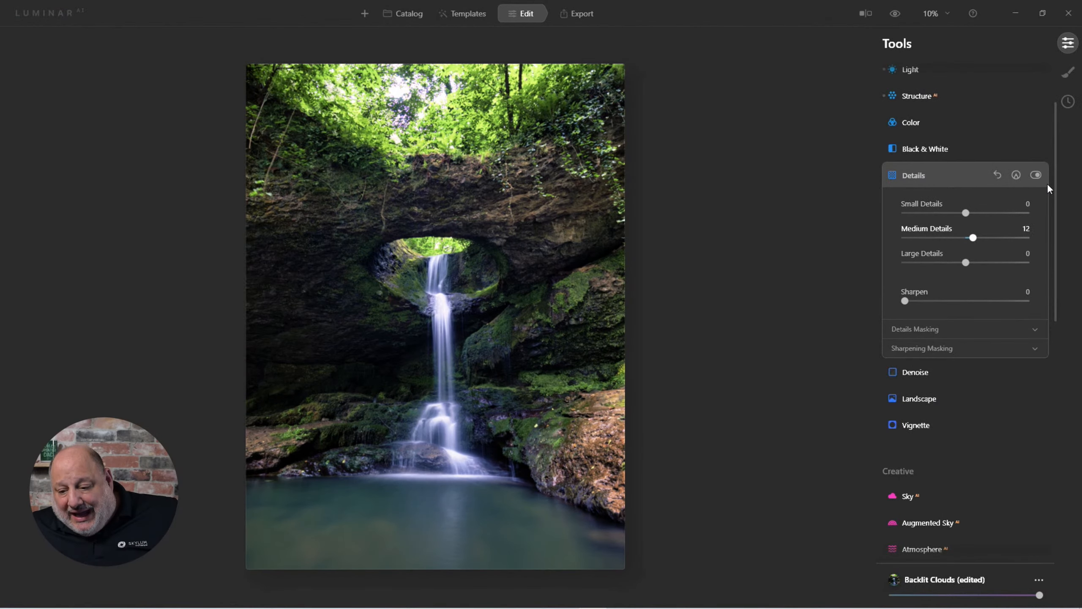
left_click(939, 178)
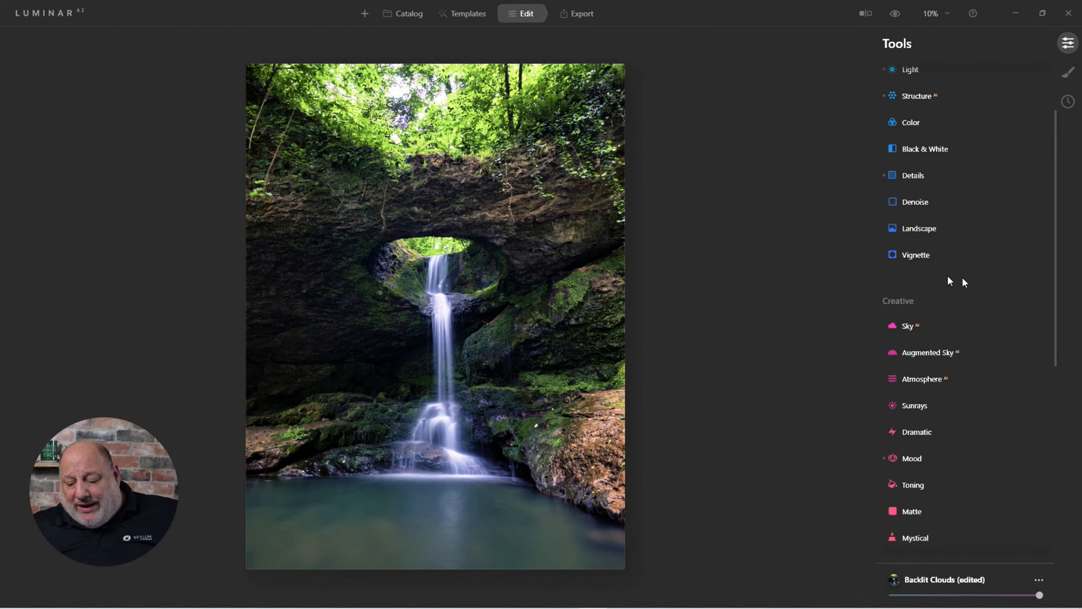
Open the Mood tool and toggle it off and on to compare the Backlit Clouds effect, then collapse it
left_click(920, 460)
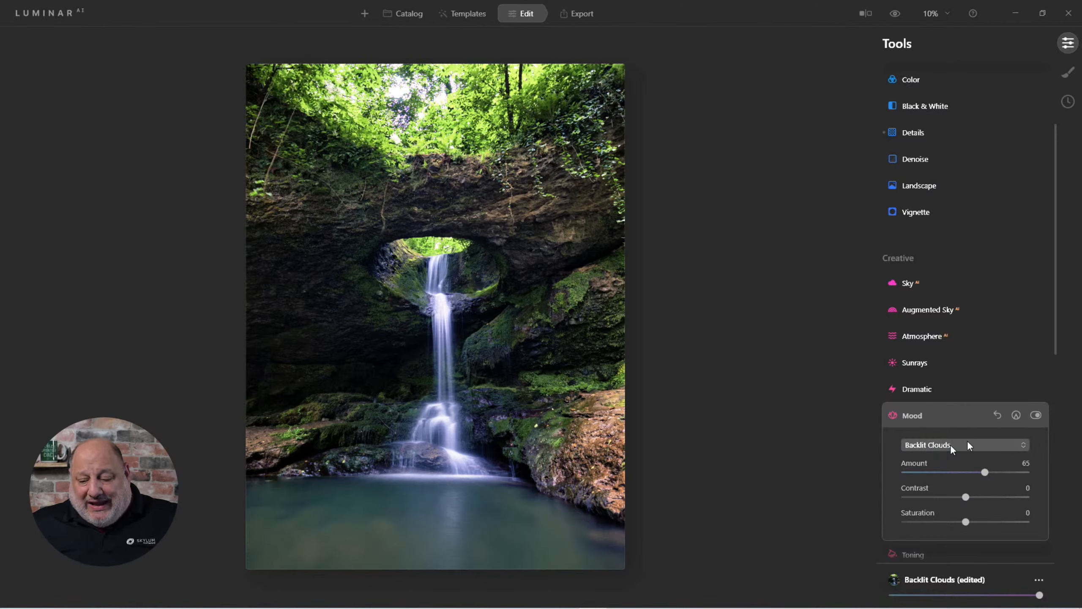
left_click(1038, 415)
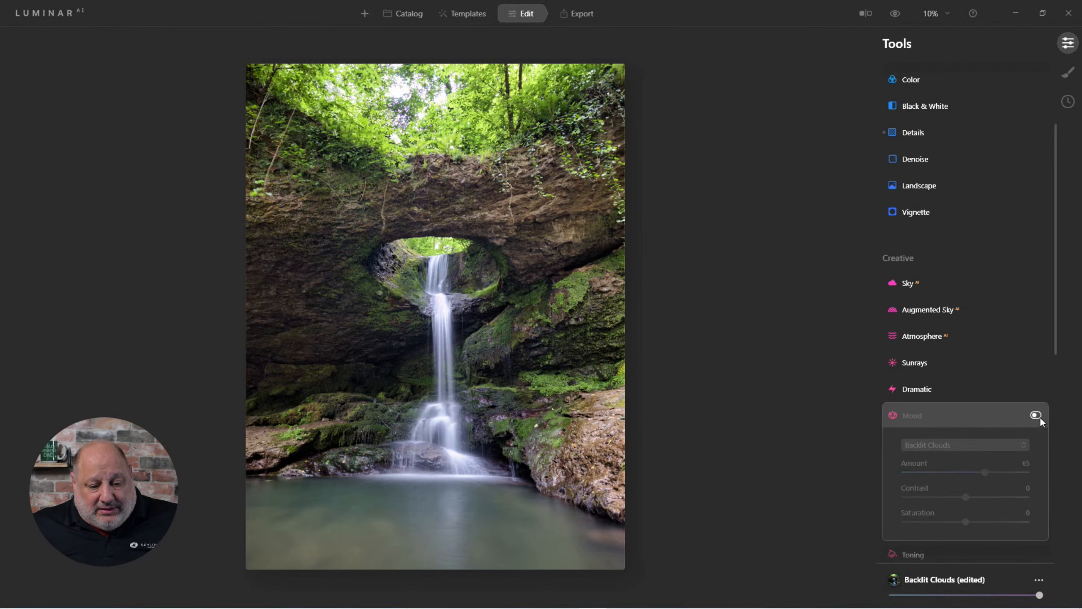
left_click(1038, 415)
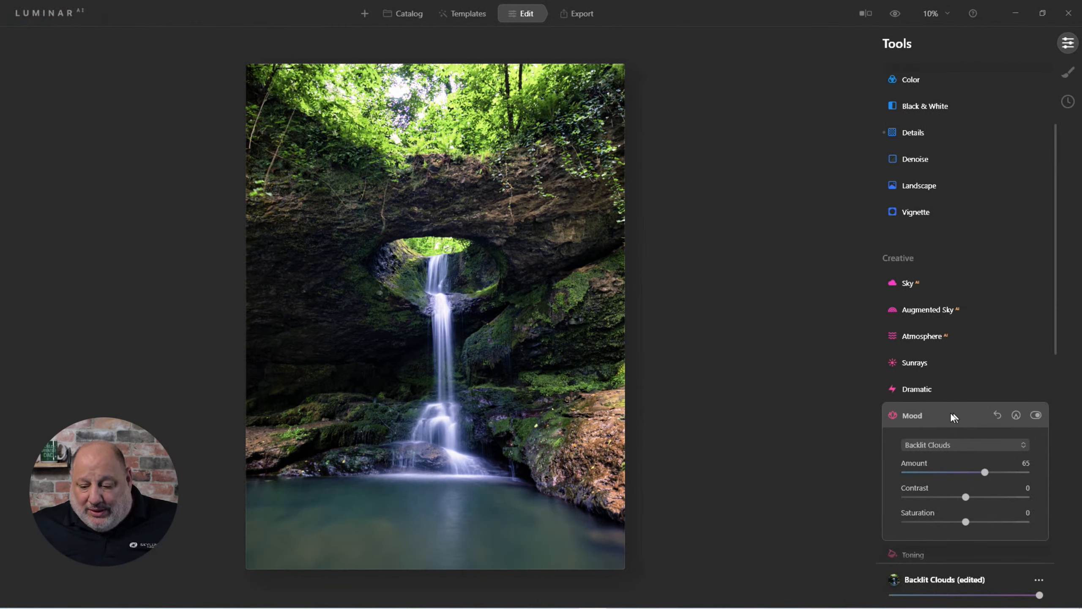
left_click(908, 416)
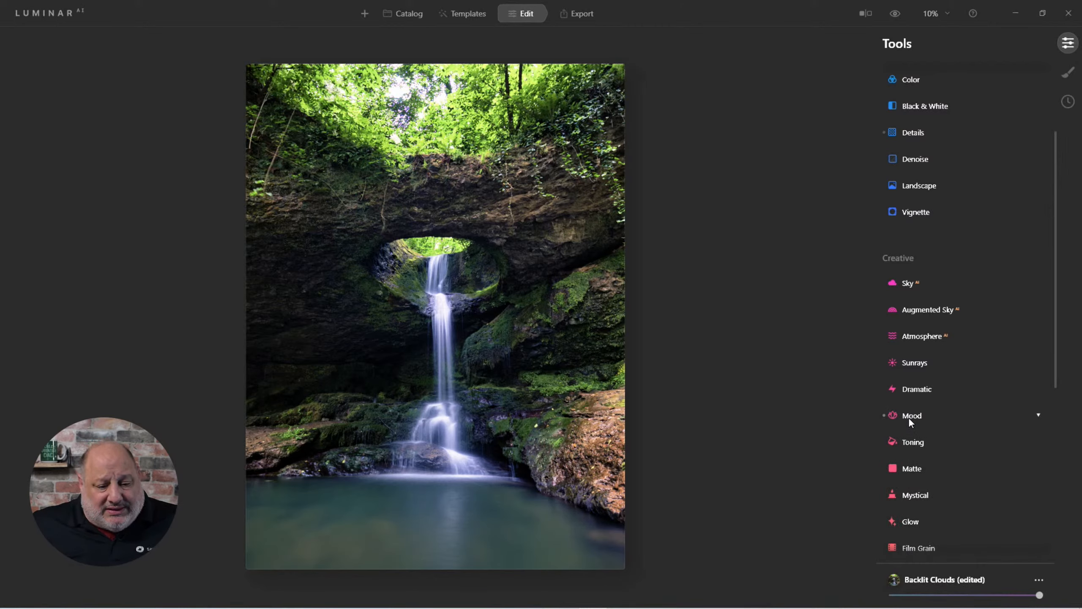
Open the Color tool and set Saturation to -29 and Vibrance to 27
scroll(920, 417, "up", 3)
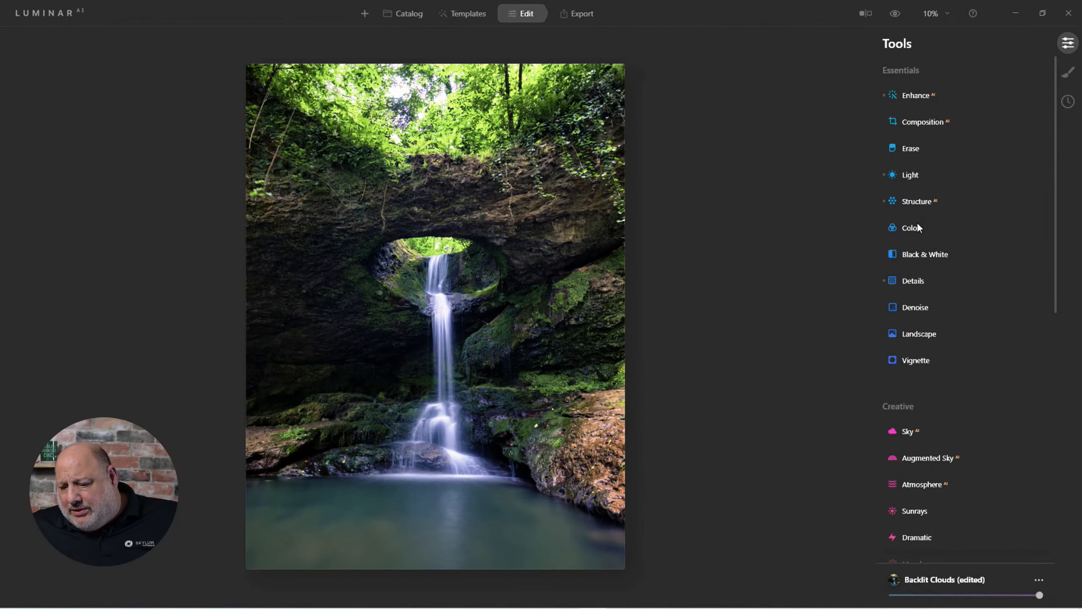
left_click(906, 226)
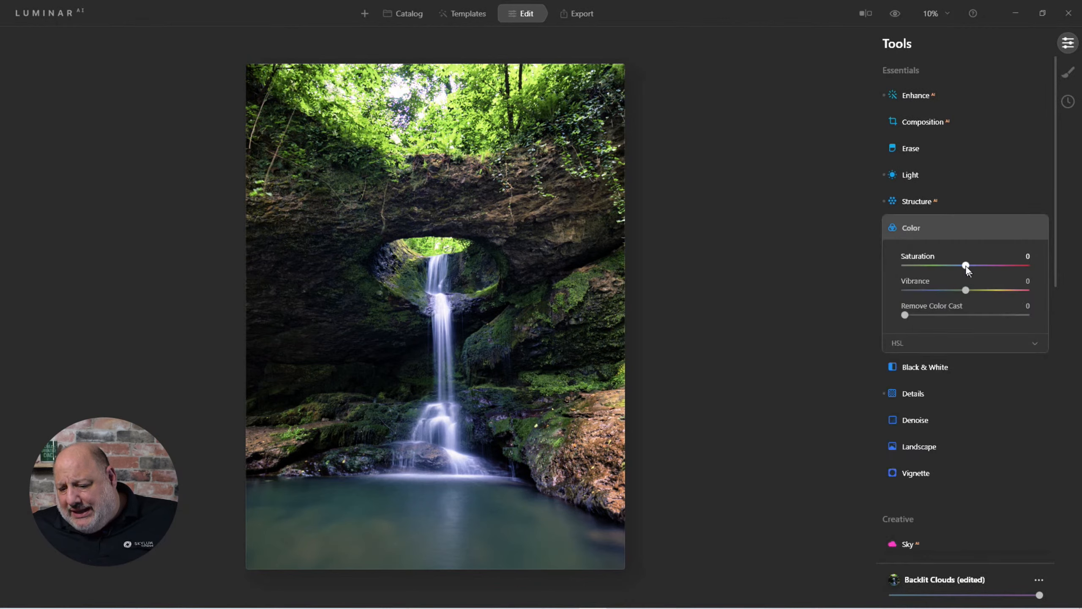
left_click_drag(966, 265, 948, 268)
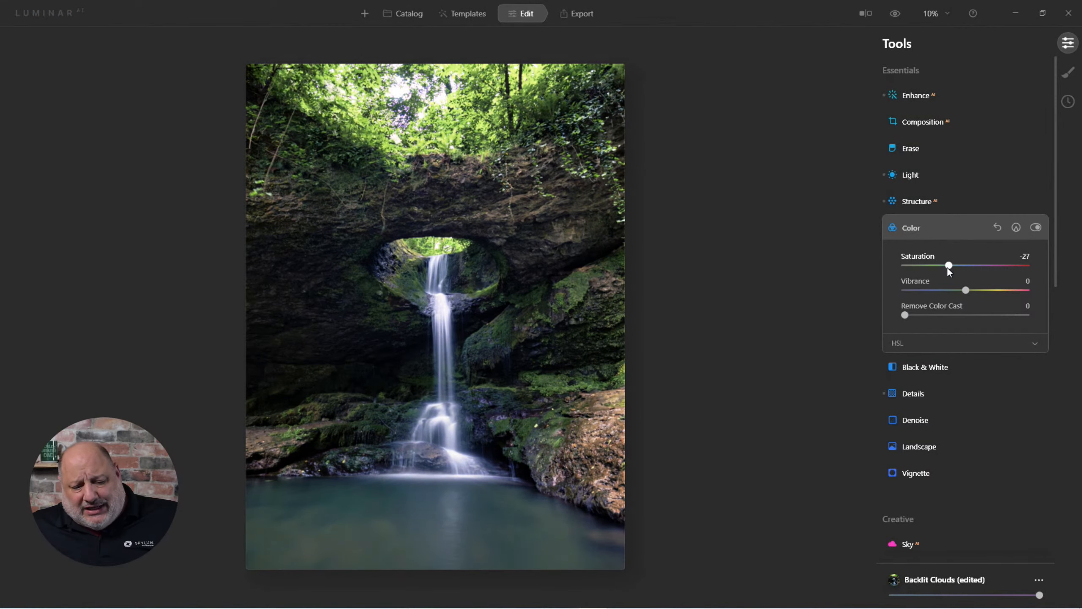
left_click_drag(965, 291, 942, 265)
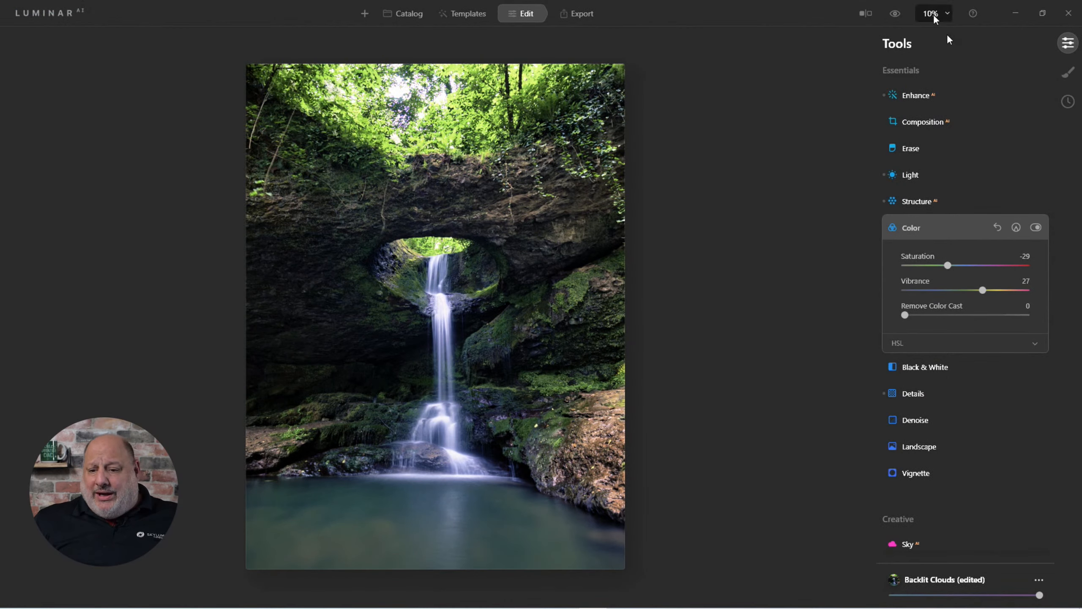
Toggle the original preview on and off to compare the edited waterfall with the original
left_click(901, 18)
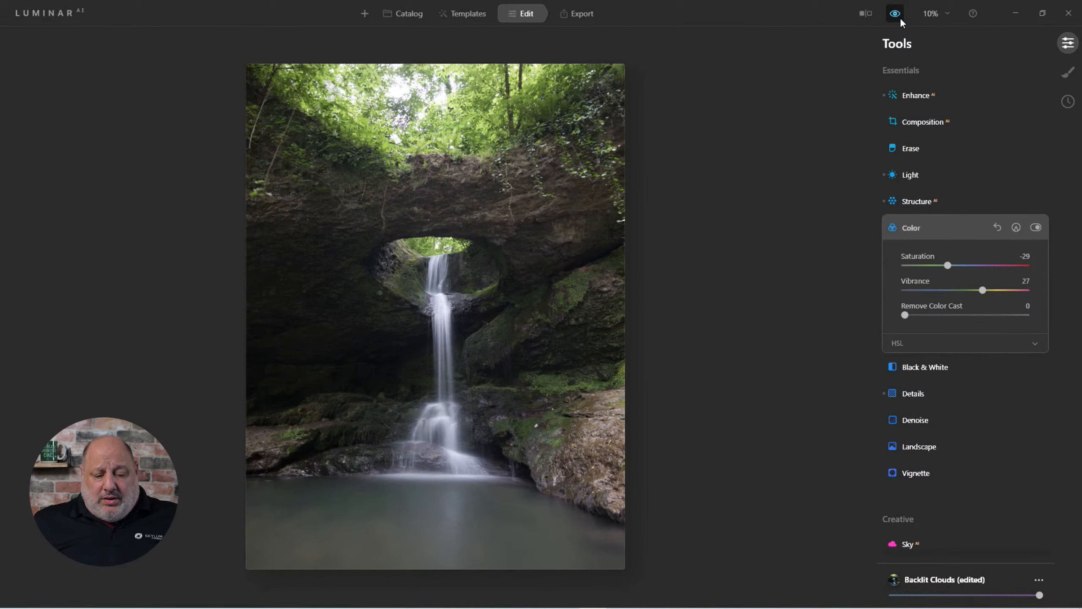
left_click(900, 19)
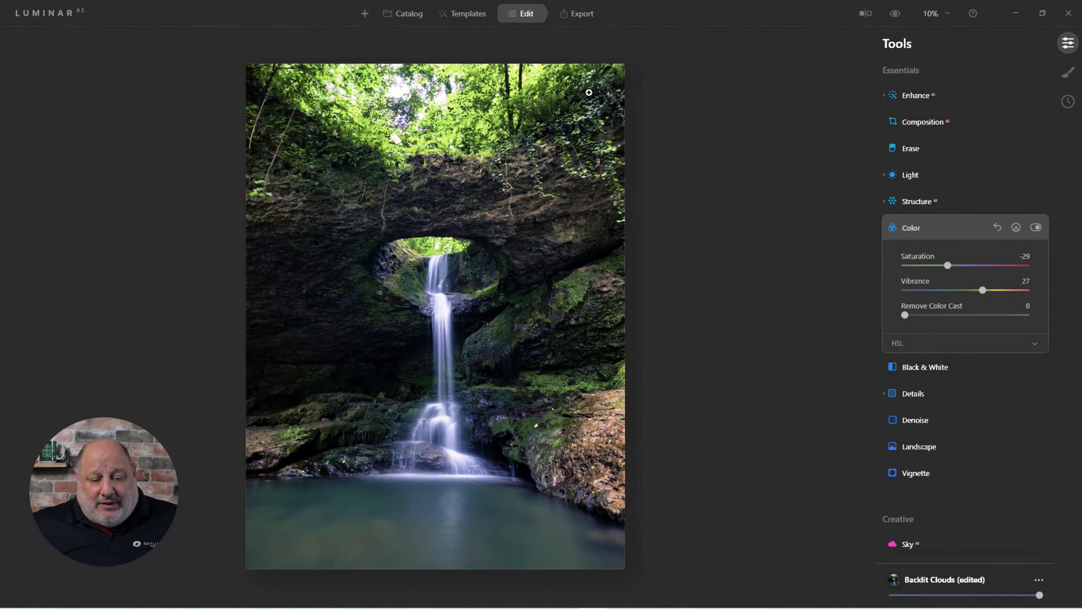
Return to the catalog and open the mountain hiker photo for viewing
left_click(405, 17)
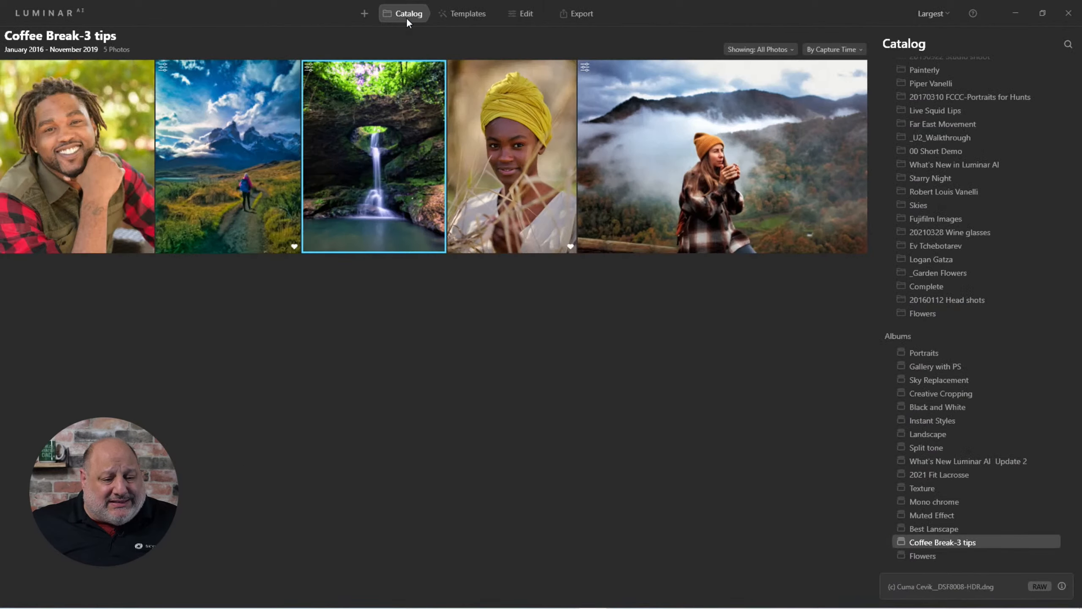
left_click(261, 169)
double_click(262, 169)
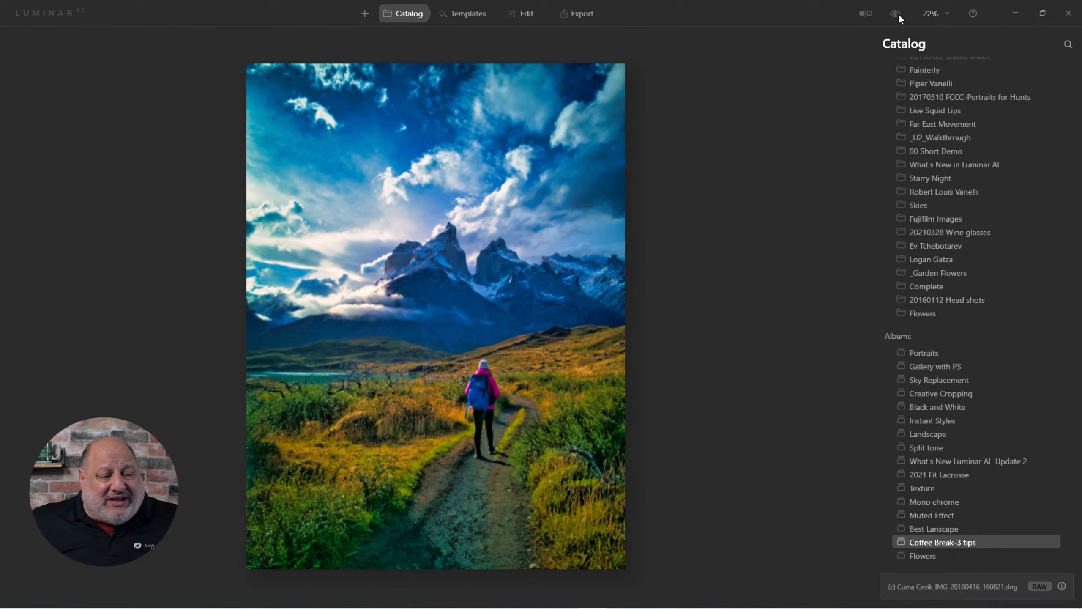
key("super+d")
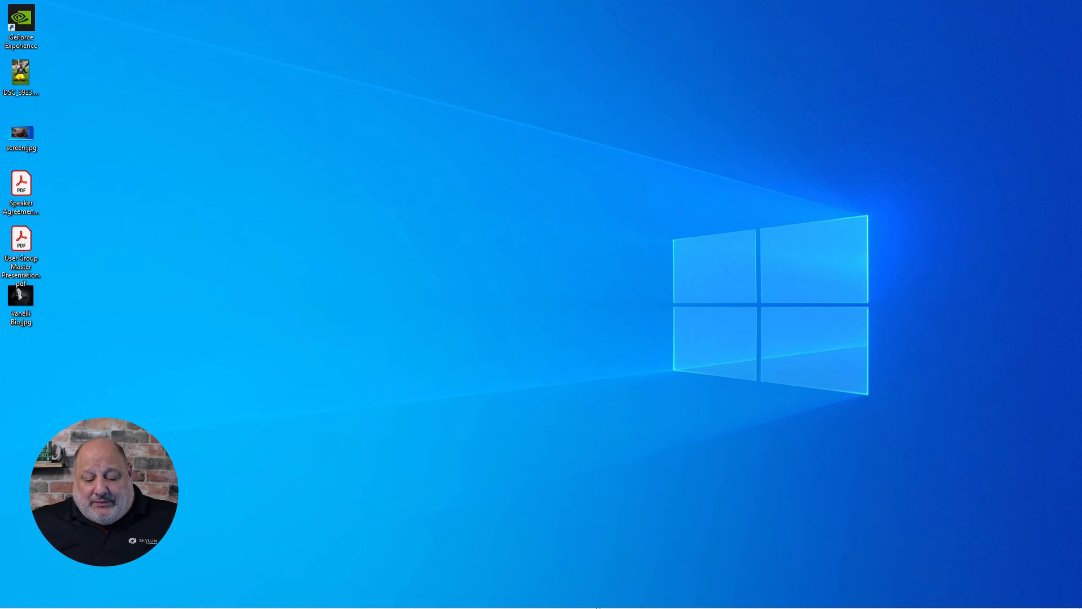